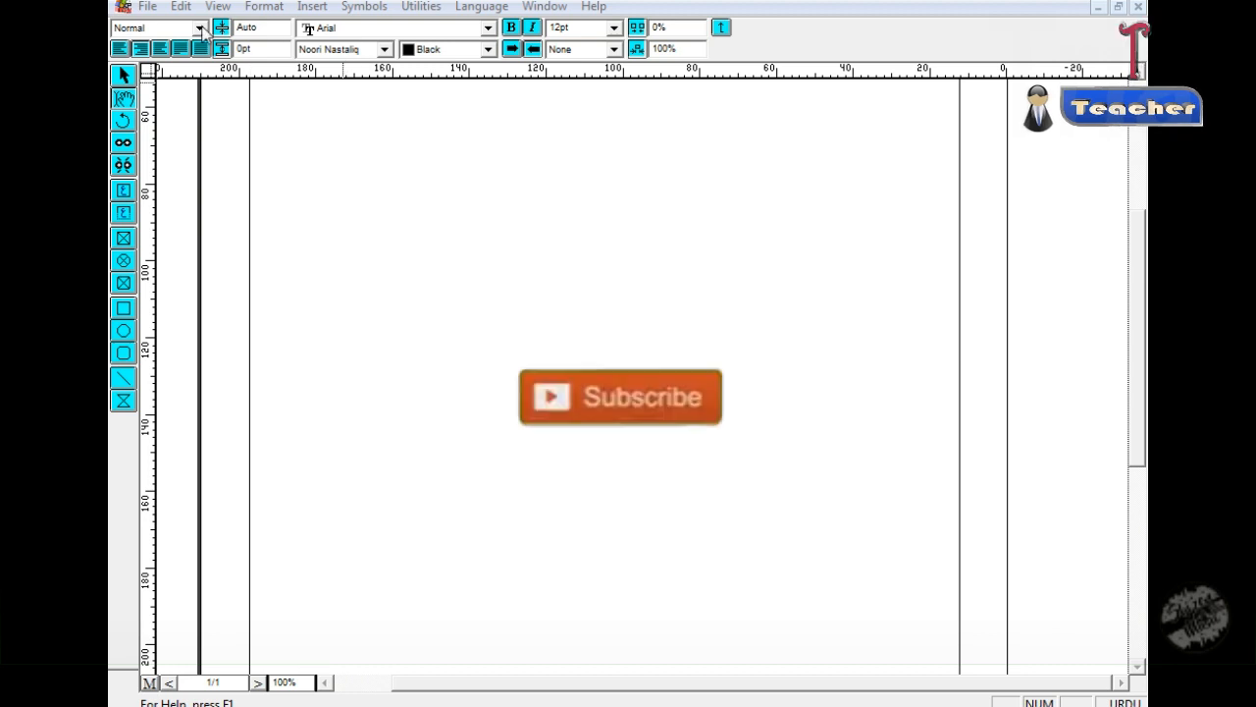
{"action": "left_click", "coordinate": [145, 8]}
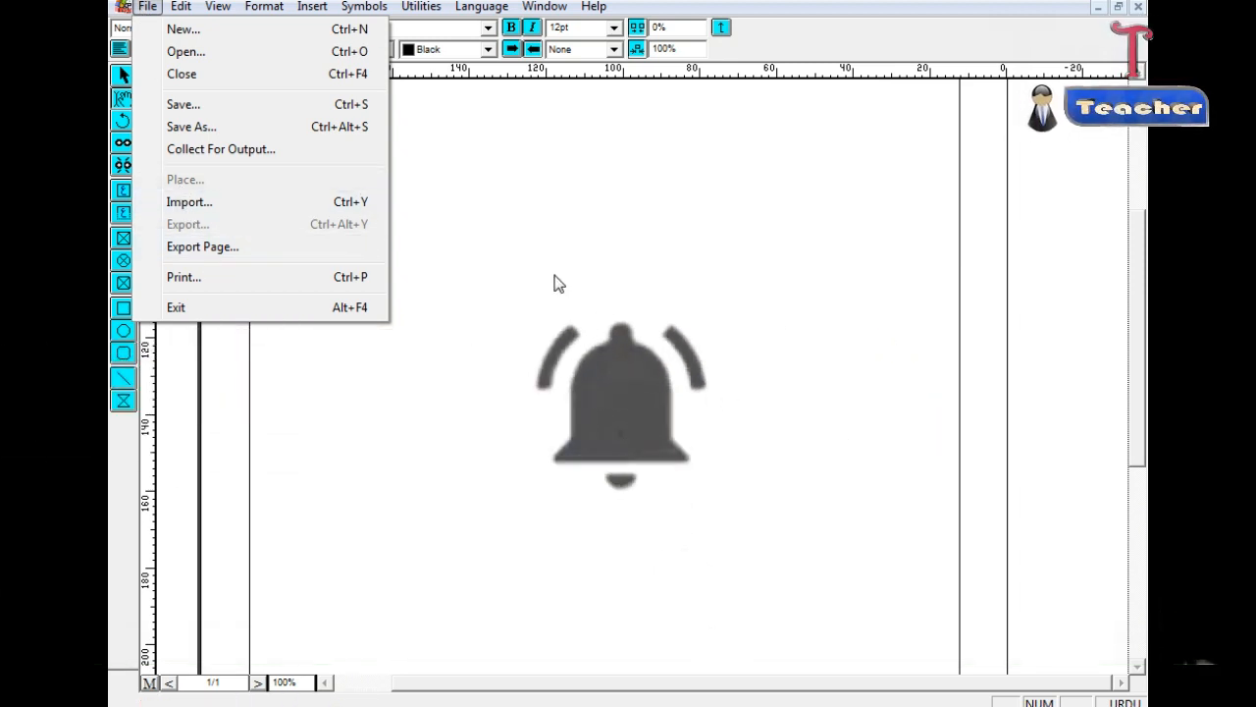
{"action": "left_click", "coordinate": [529, 255]}
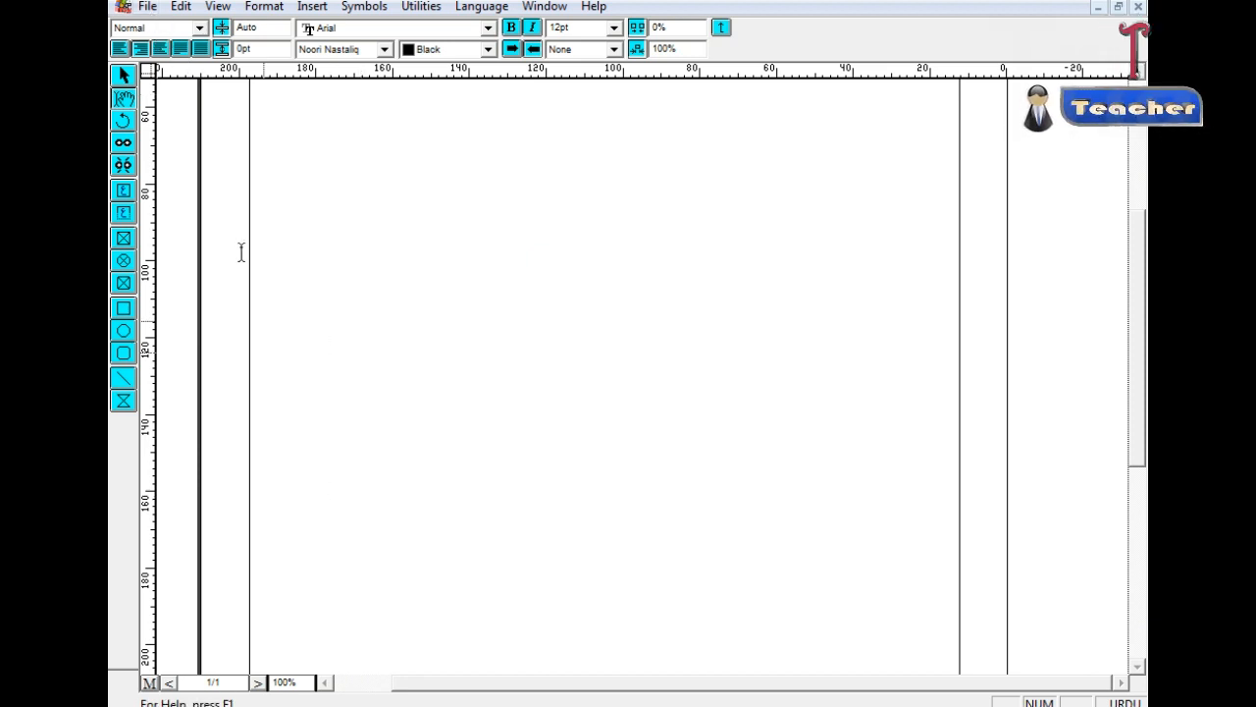
{"action": "left_click", "coordinate": [152, 12]}
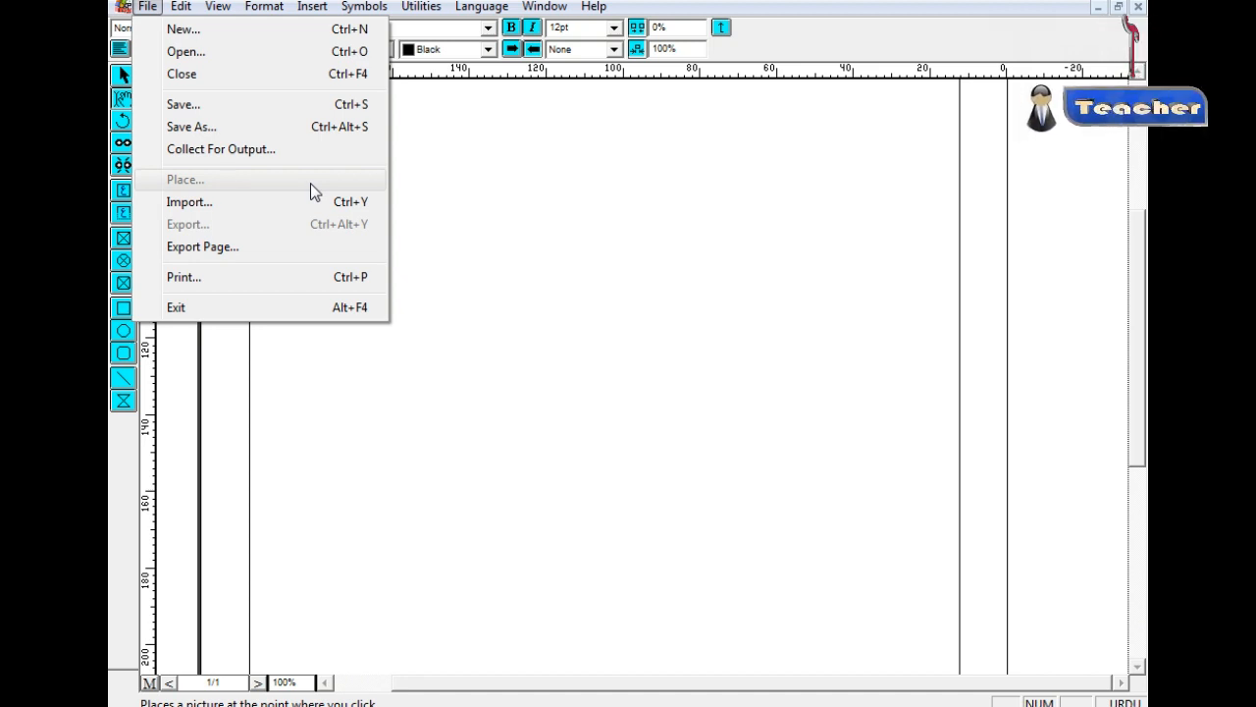
{"action": "left_click", "coordinate": [533, 236]}
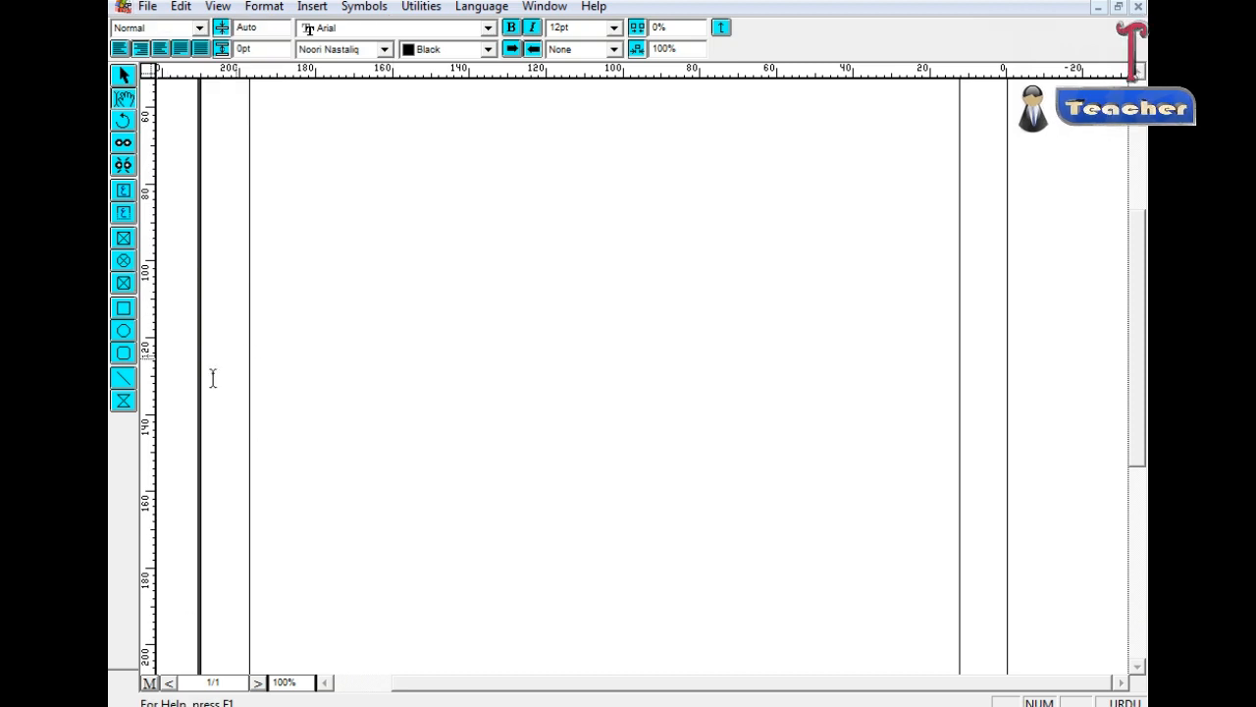
Select the page's main text frame as an object and open the Place Picture dialog
{"action": "left_click", "coordinate": [125, 77]}
{"action": "left_click", "coordinate": [625, 336]}
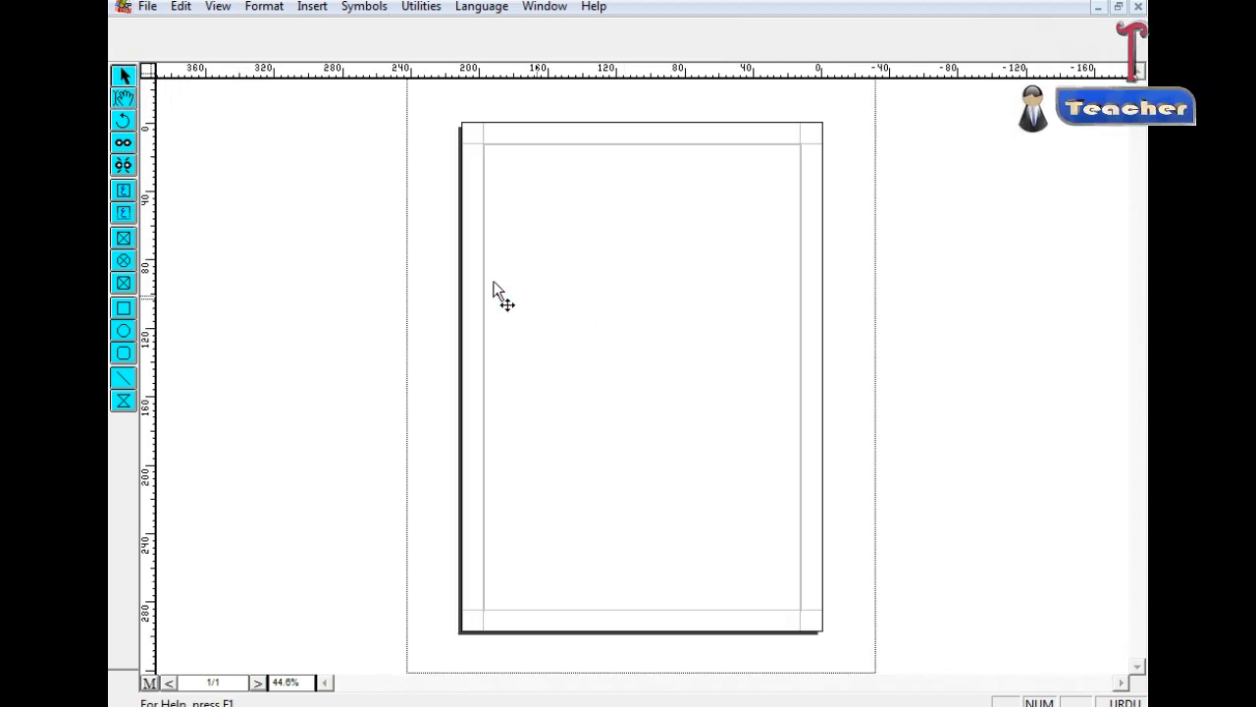
{"action": "left_click", "coordinate": [658, 275]}
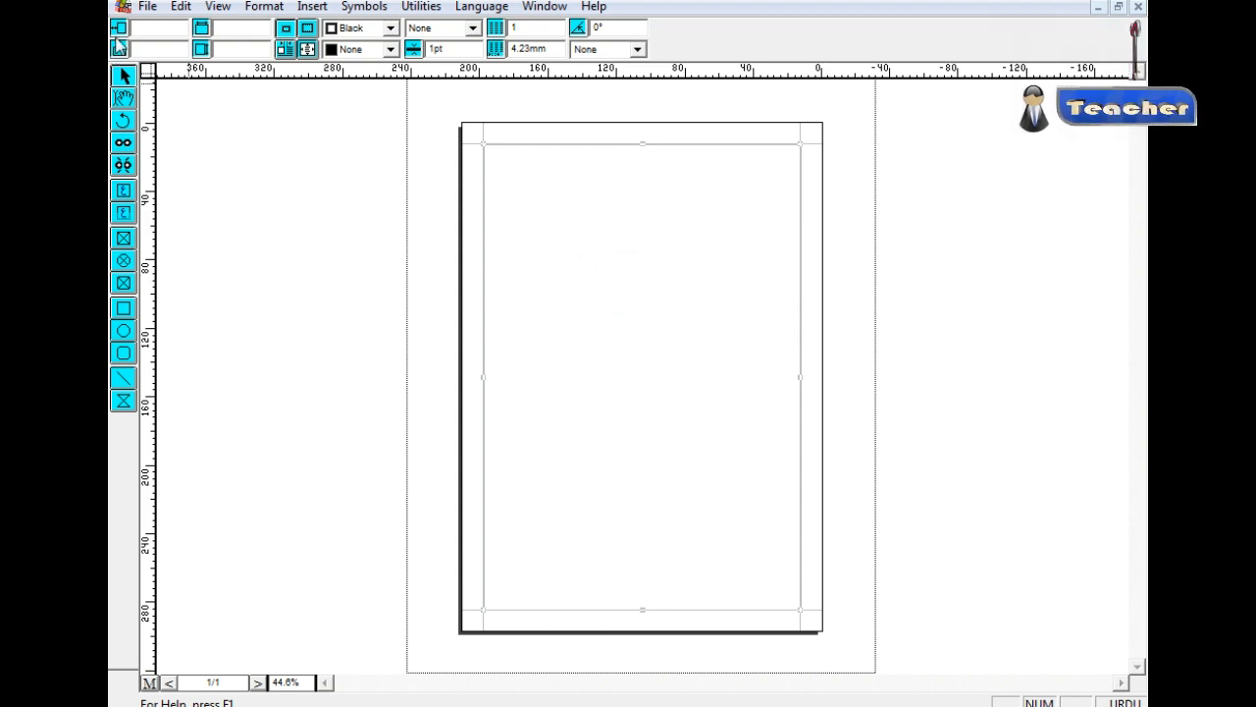
{"action": "left_click", "coordinate": [147, 8]}
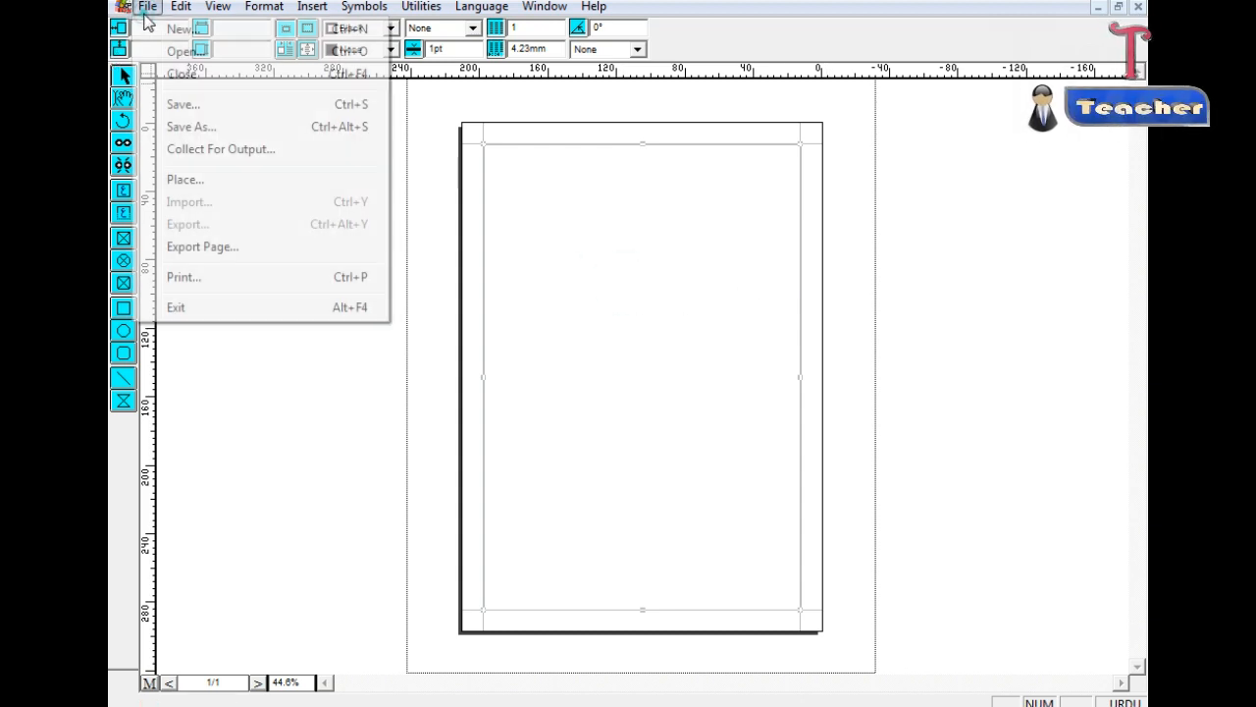
{"action": "left_click", "coordinate": [209, 181]}
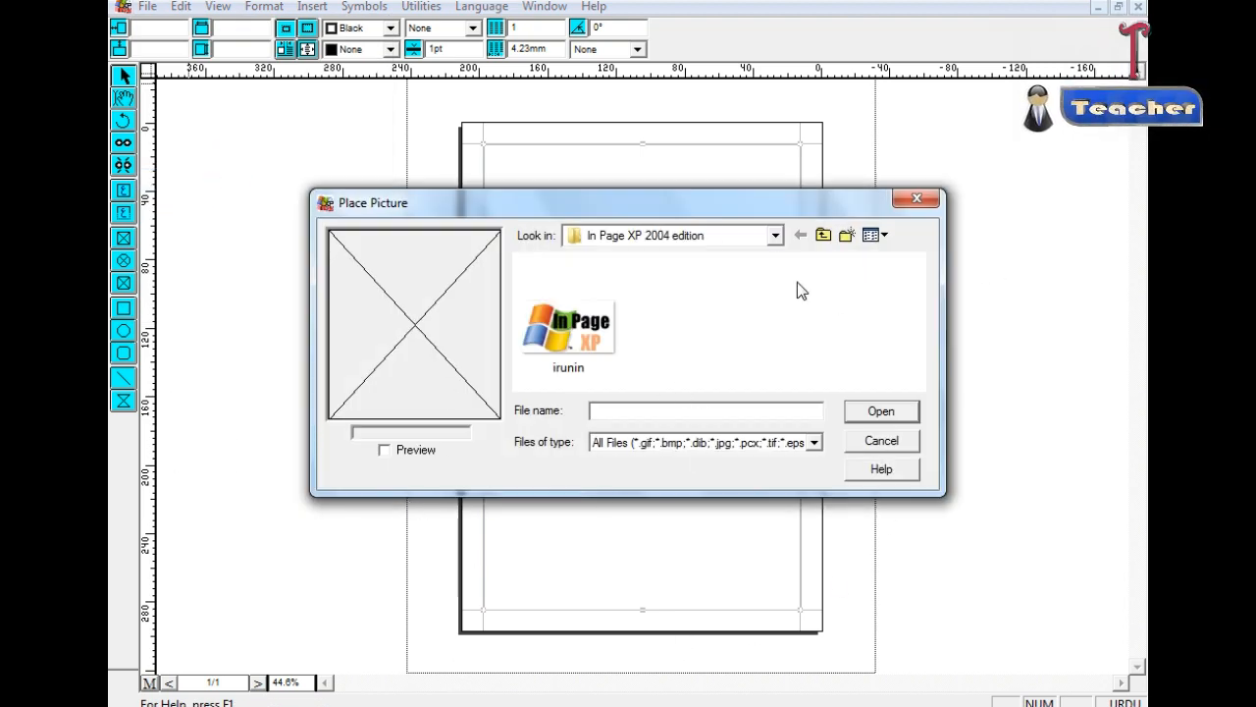
Place the girl's portrait photo from the user profile's Downloads folder in the upper part of the page
{"action": "left_click", "coordinate": [775, 236]}
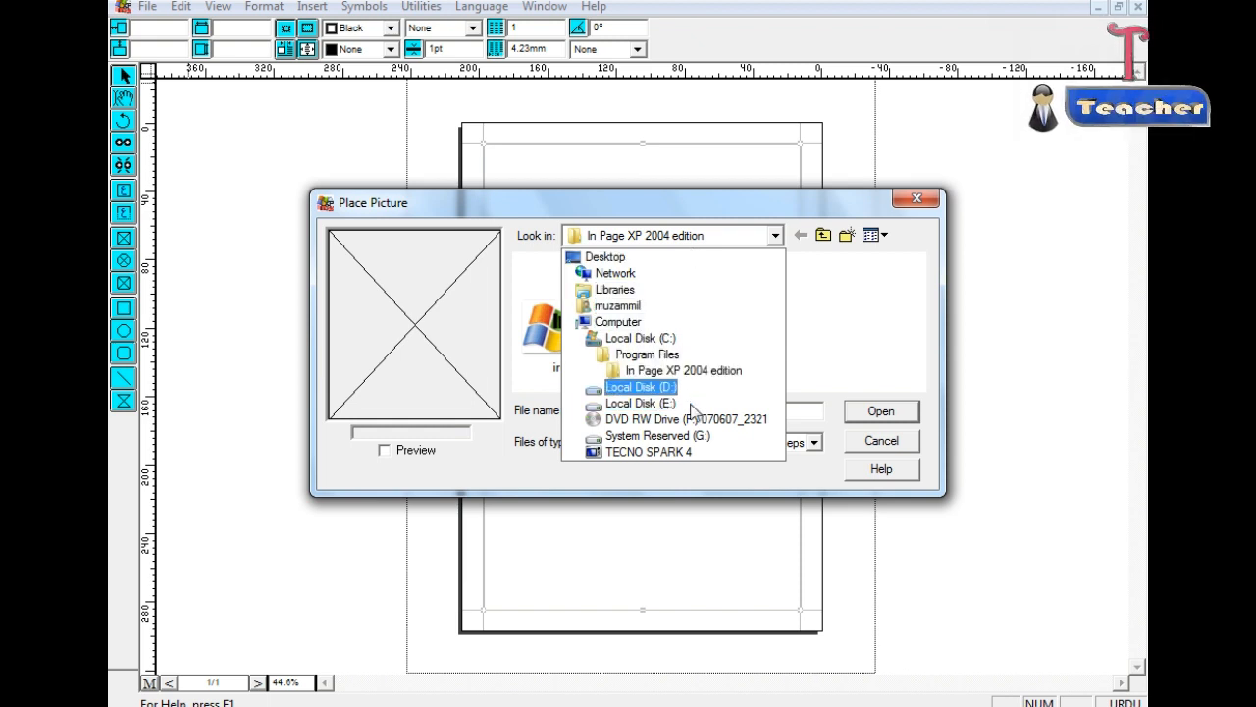
{"action": "left_click", "coordinate": [880, 94]}
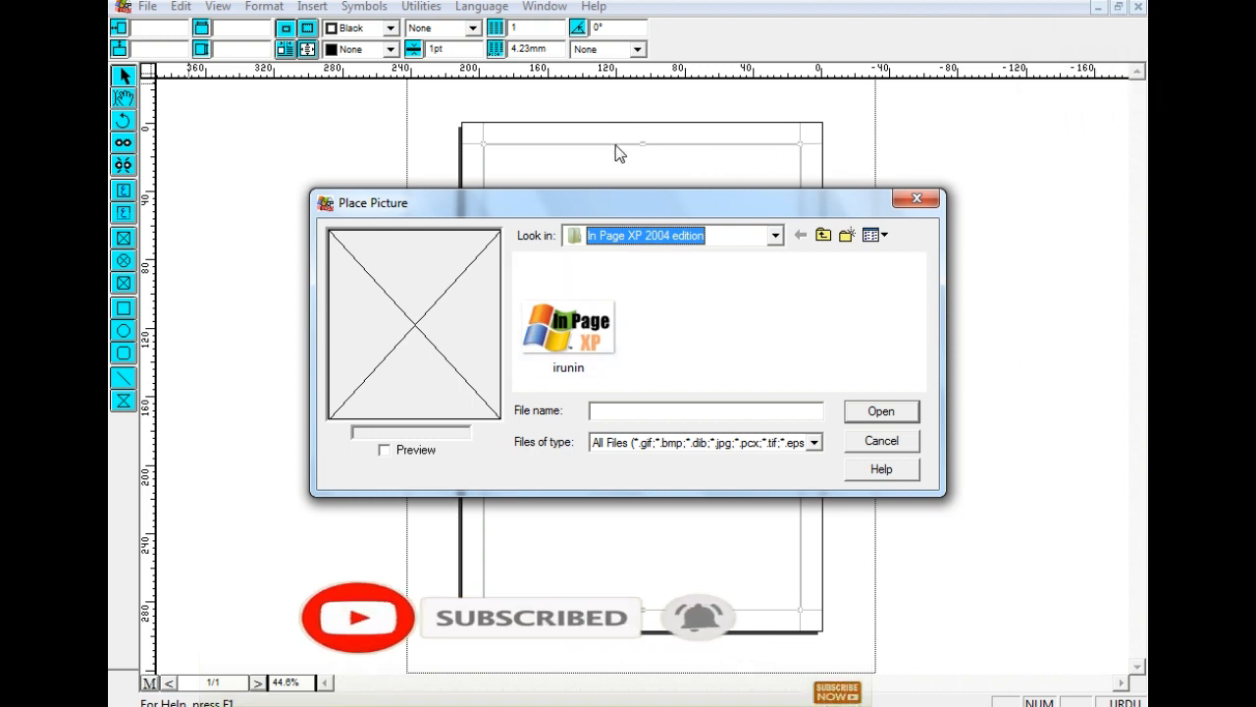
{"action": "left_click", "coordinate": [773, 236]}
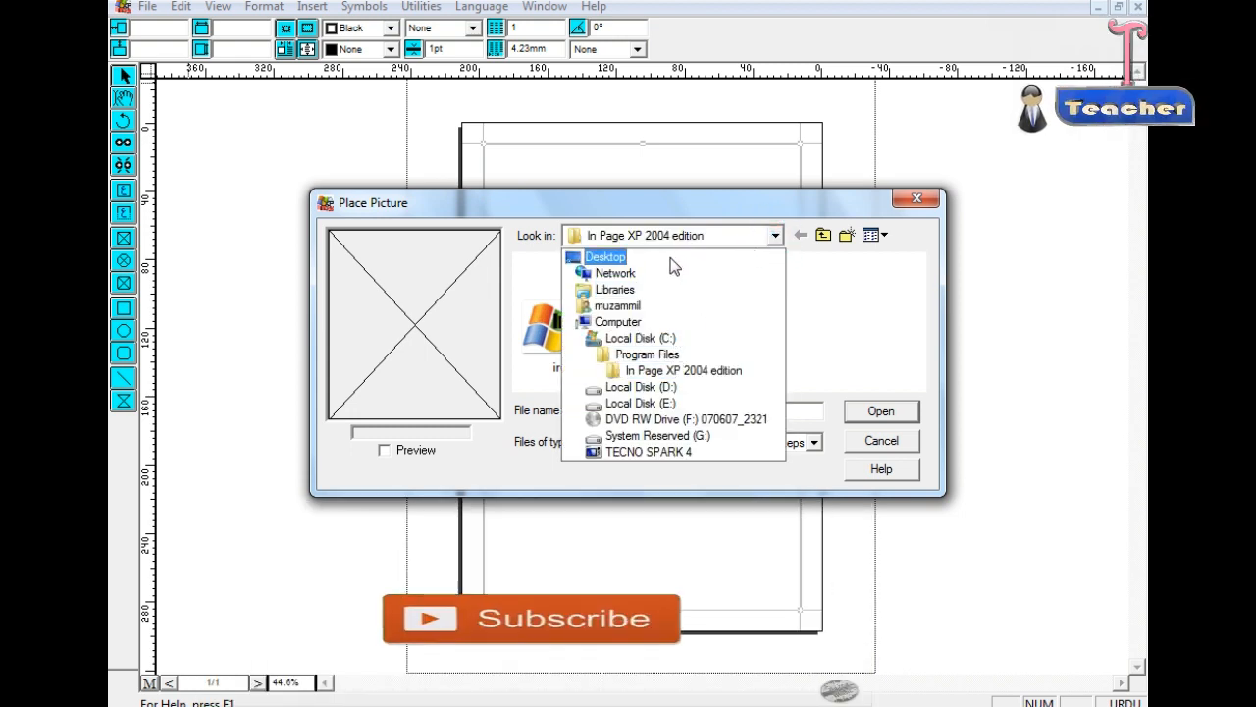
{"action": "left_click", "coordinate": [673, 305]}
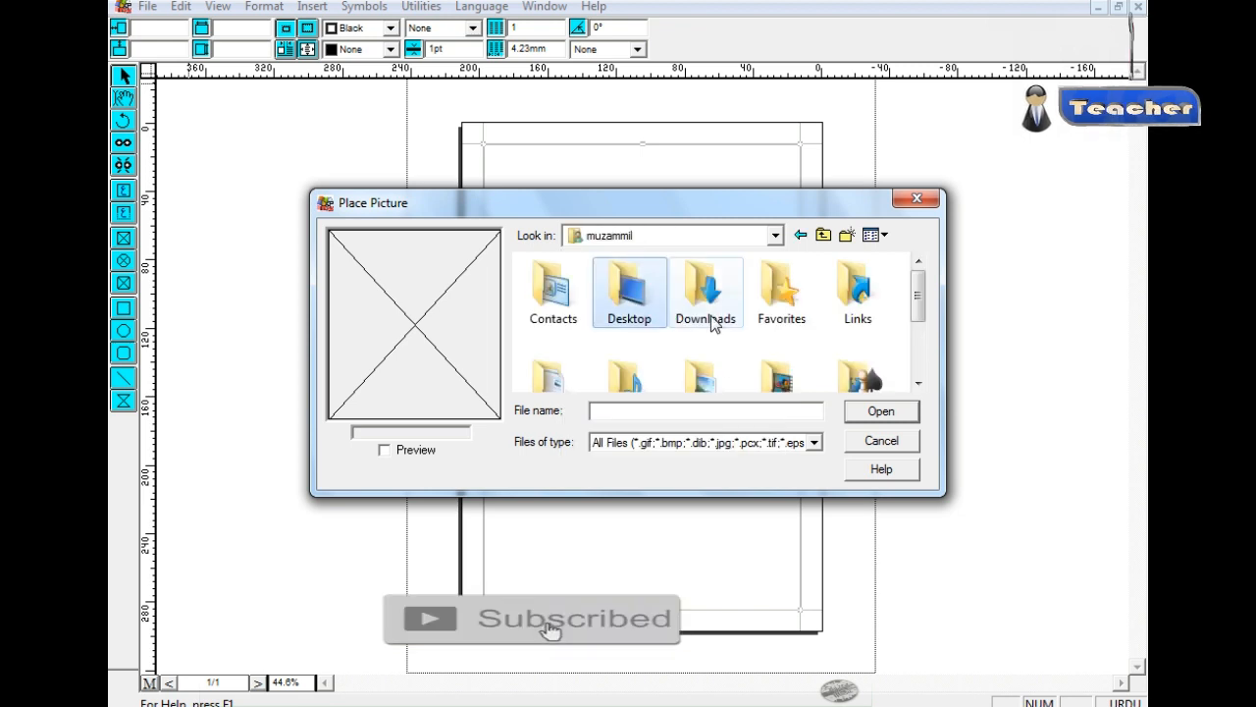
{"action": "double_click", "coordinate": [708, 304]}
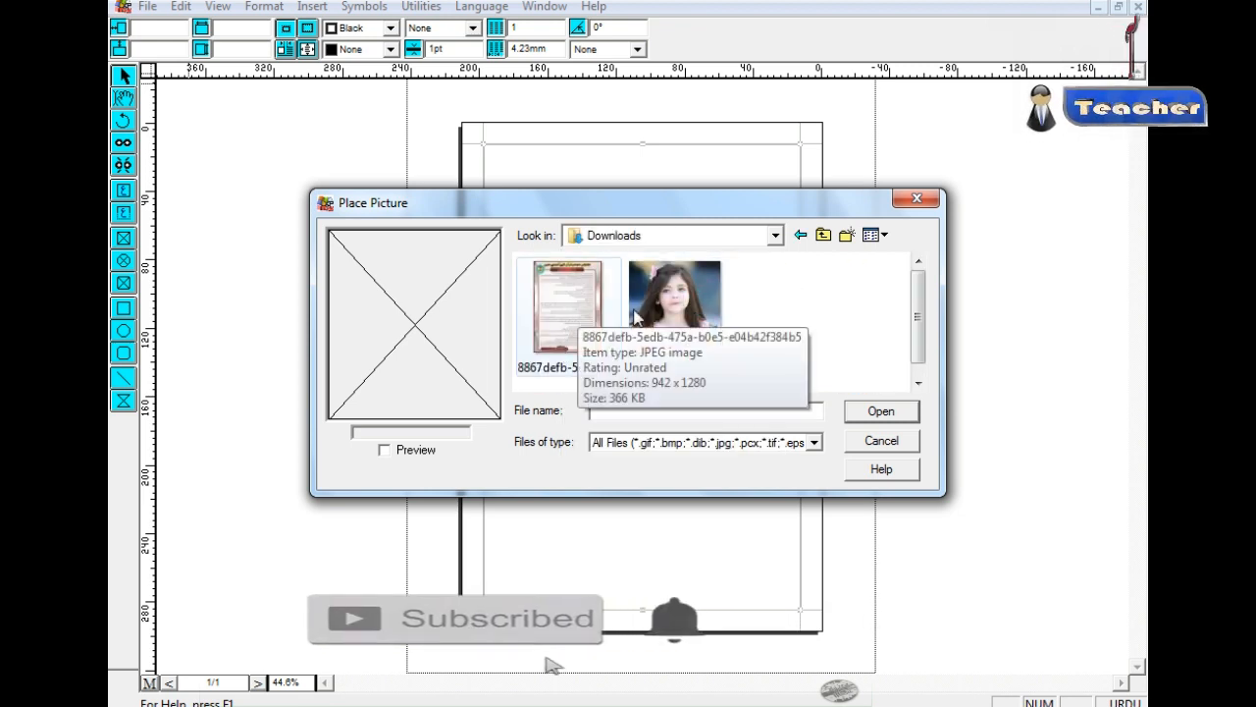
{"action": "left_click", "coordinate": [665, 313]}
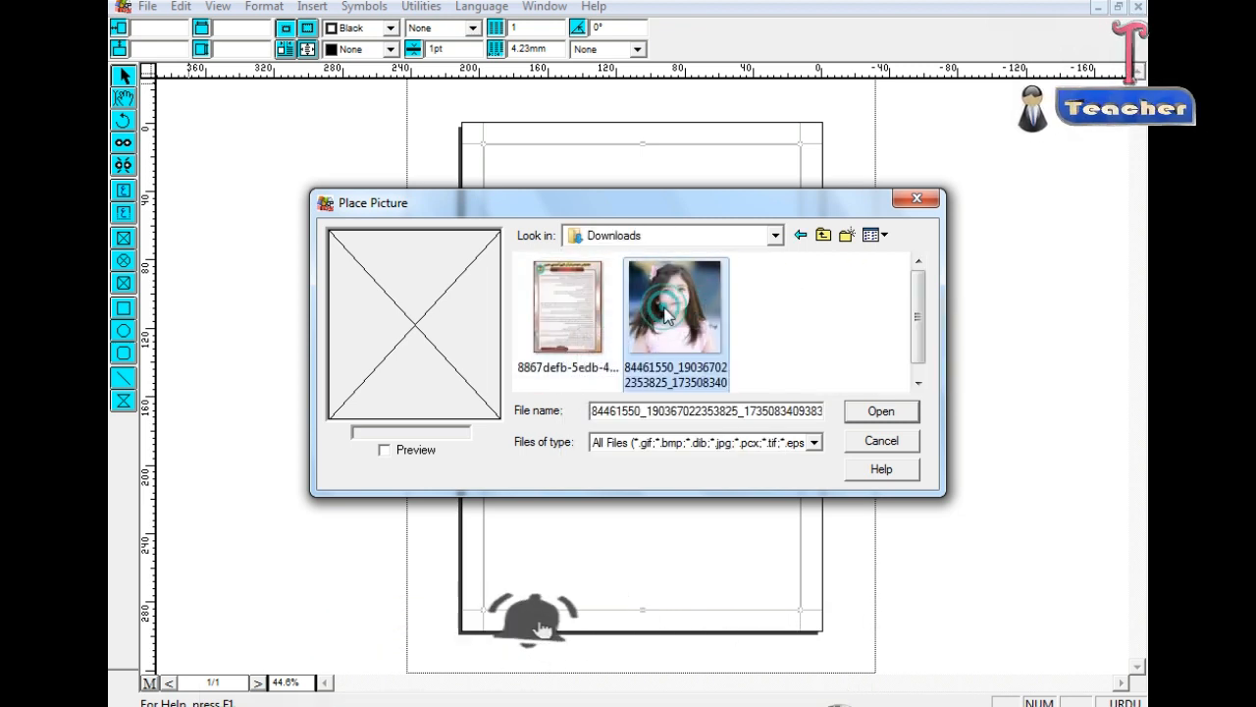
{"action": "double_click", "coordinate": [666, 312]}
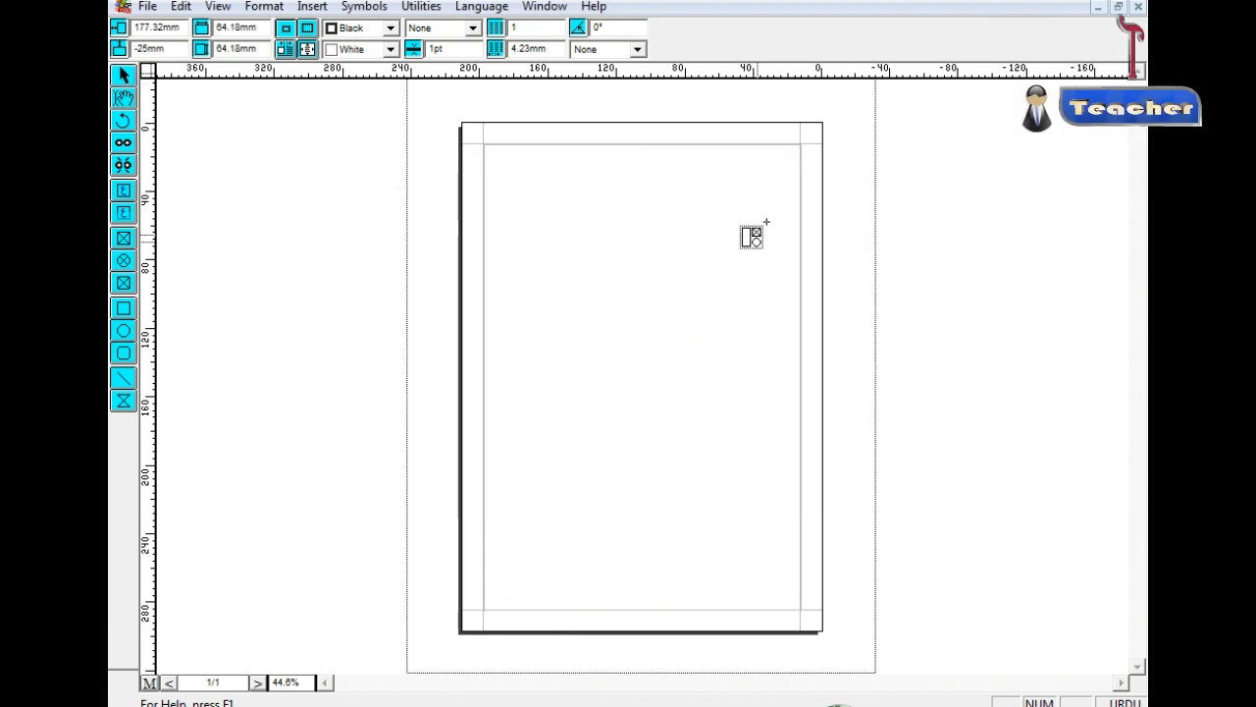
{"action": "left_click", "coordinate": [770, 205]}
Move the photo towards the page's middle and enlarge its frame to about 157 by 153 mm
{"action": "left_click_drag", "start_coordinate": [752, 267], "coordinate": [683, 319]}
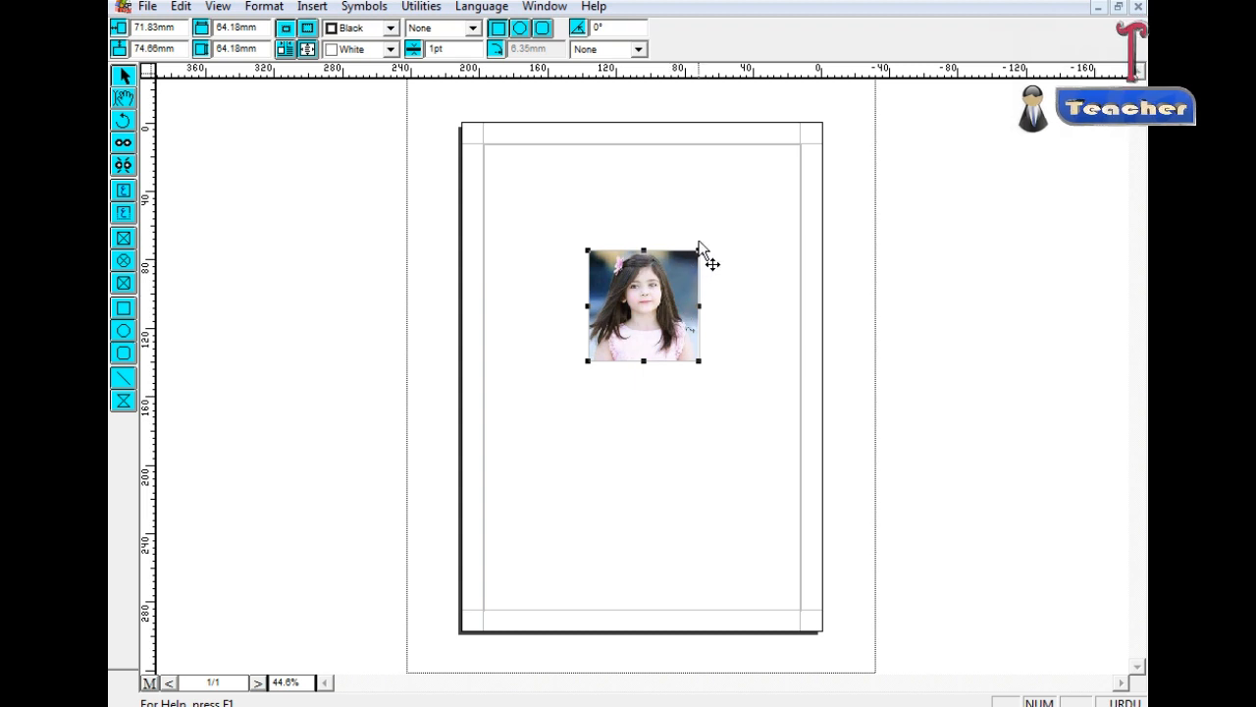
{"action": "left_click_drag", "start_coordinate": [698, 248], "coordinate": [769, 168]}
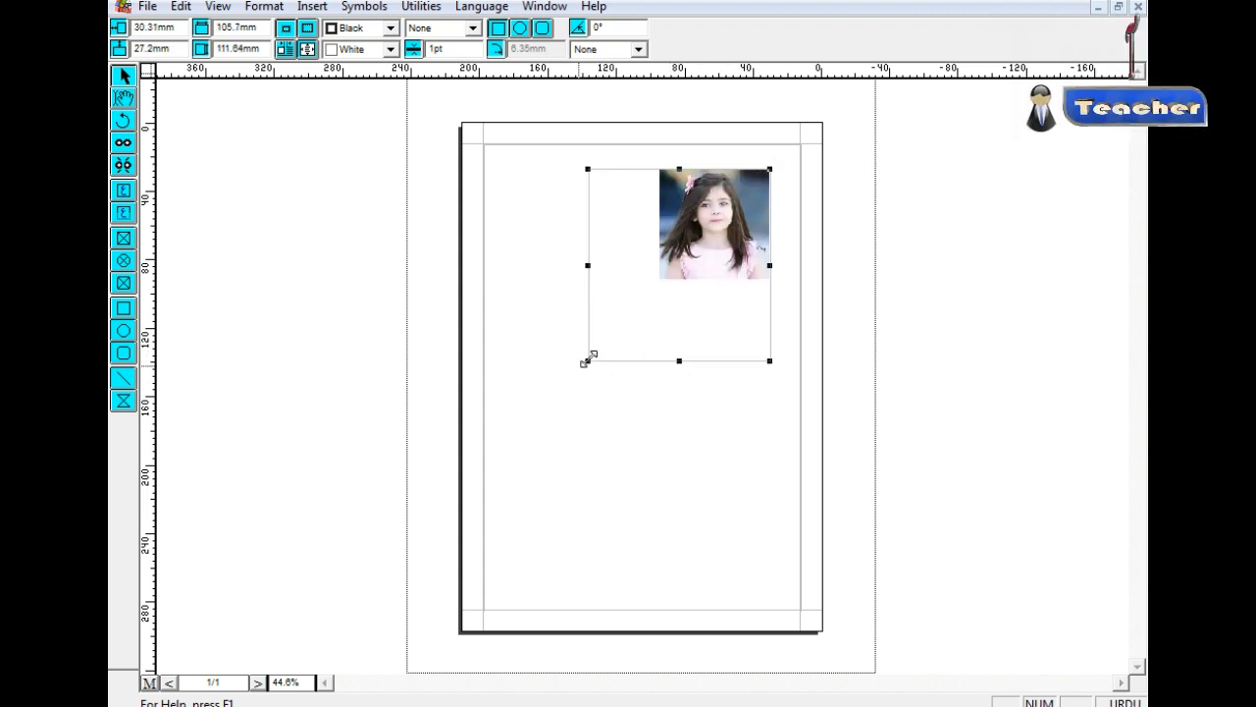
{"action": "left_click_drag", "start_coordinate": [587, 361], "coordinate": [503, 429]}
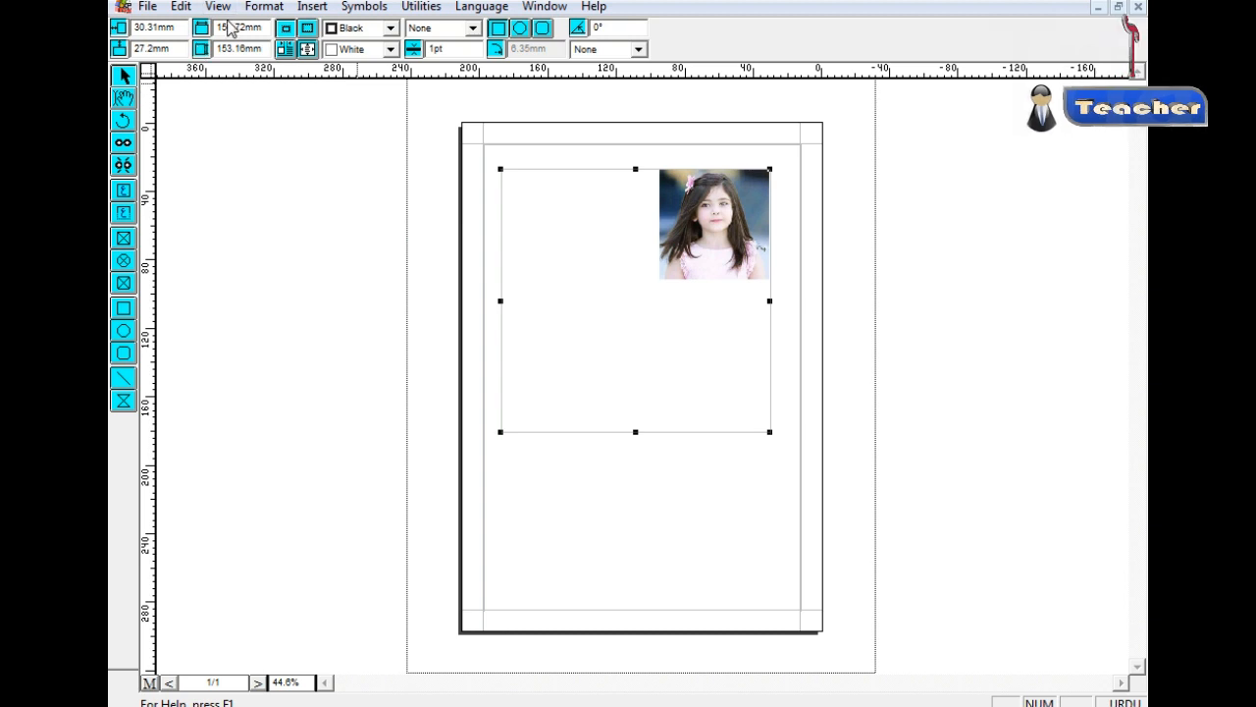
Try to set both the width and the height of the picture frame to 300 mm
{"action": "double_click", "coordinate": [225, 28]}
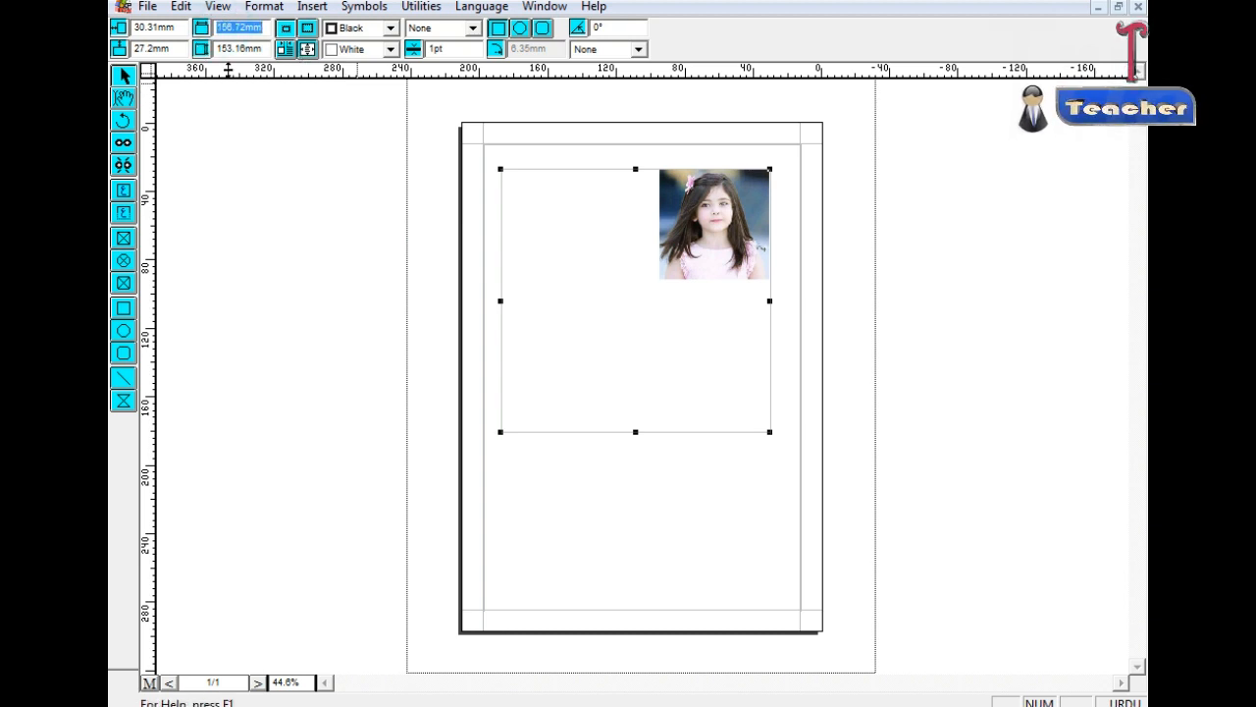
{"action": "left_click", "coordinate": [247, 28]}
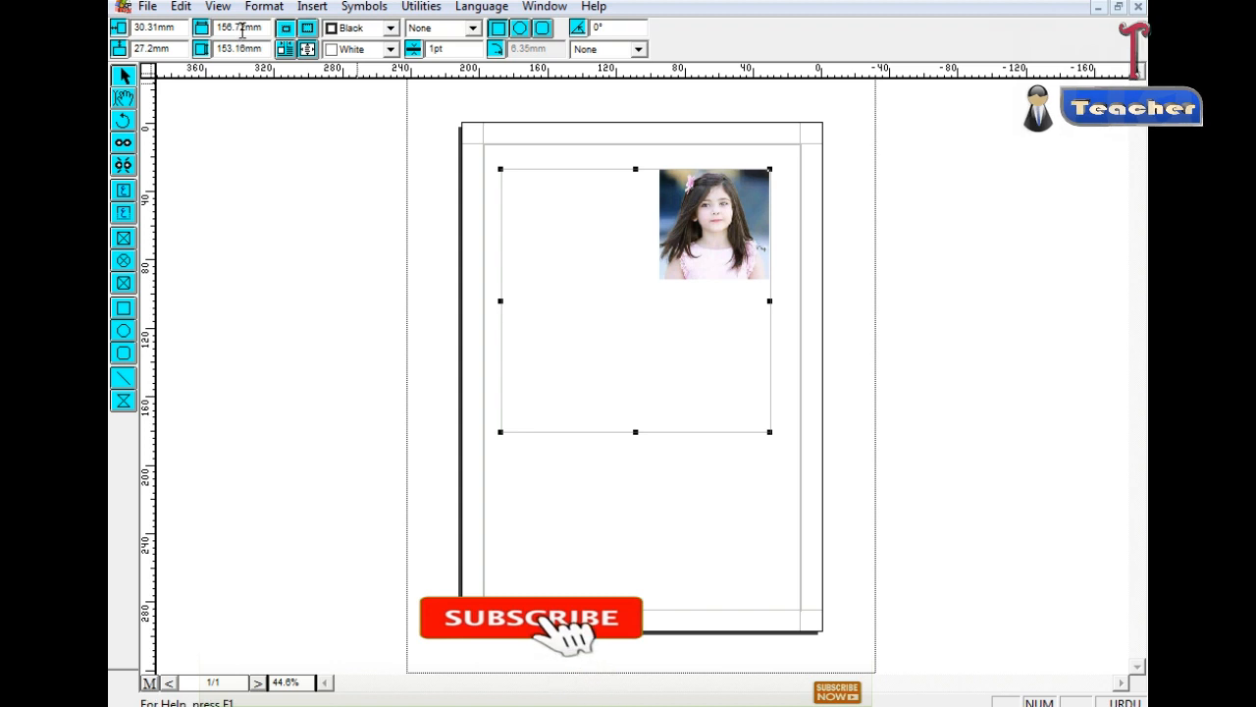
{"action": "double_click", "coordinate": [241, 28]}
{"action": "mouse_move", "coordinate": [639, 706]}
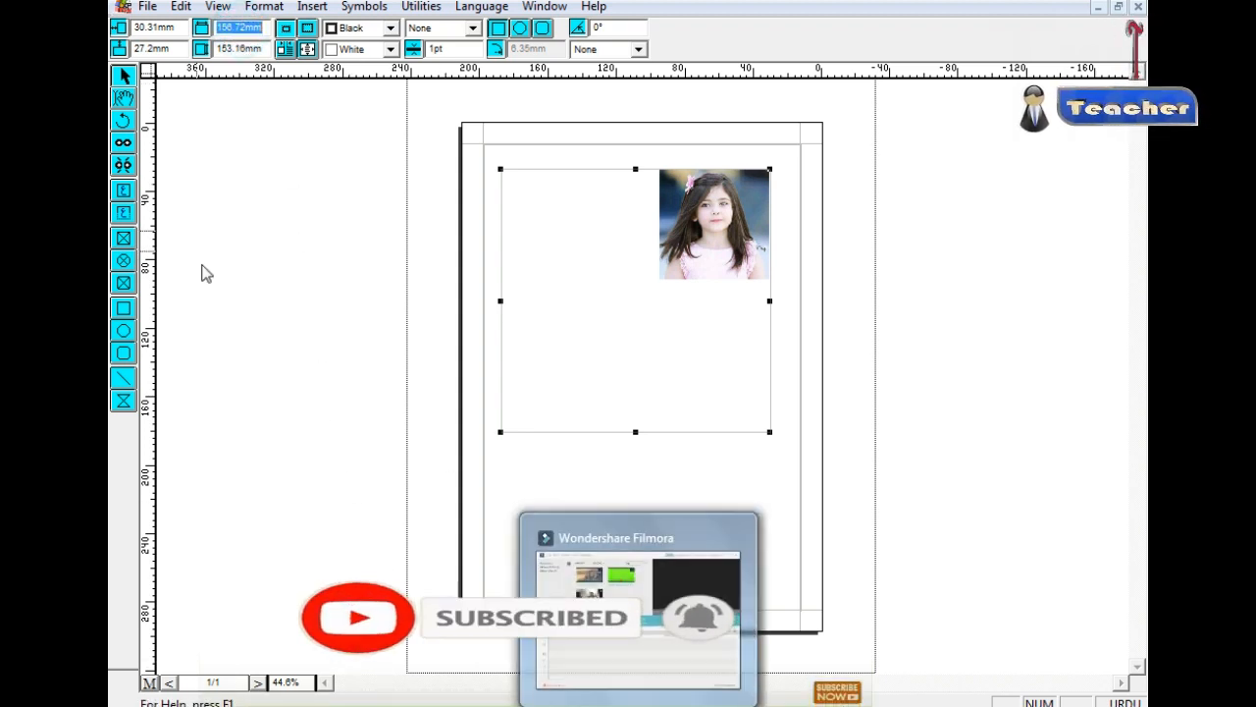
{"action": "left_click", "coordinate": [227, 92]}
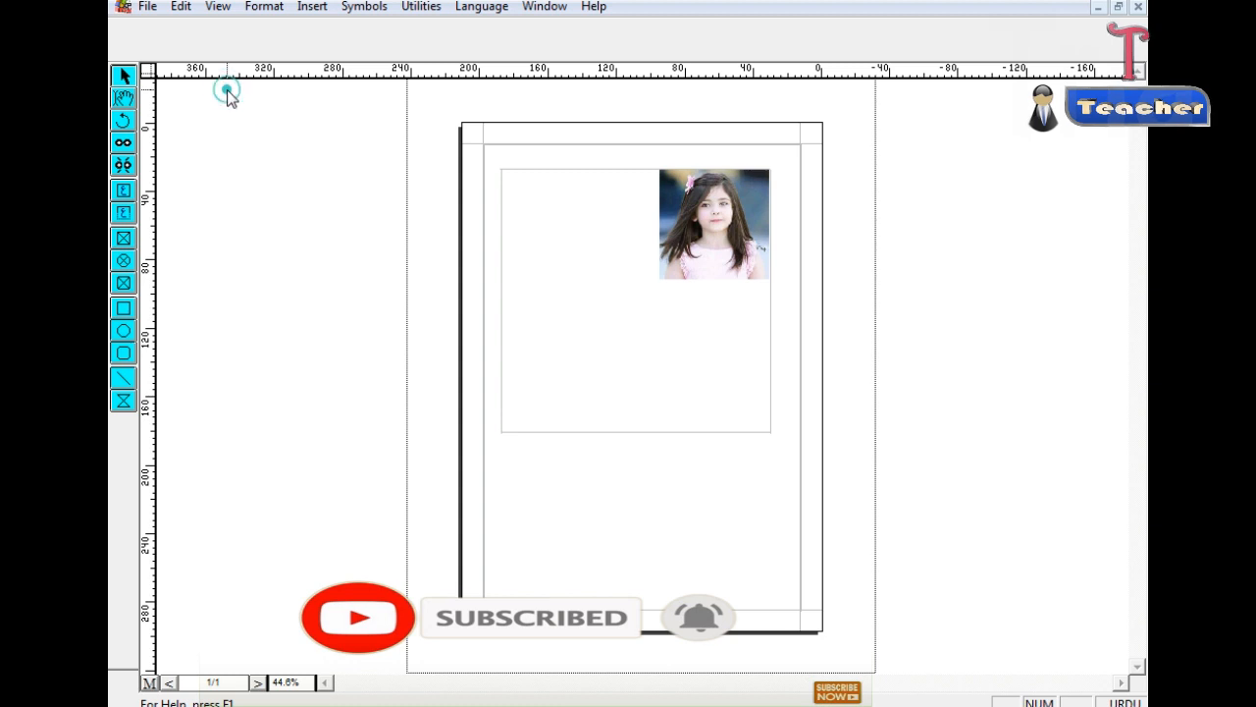
{"action": "left_click", "coordinate": [656, 246]}
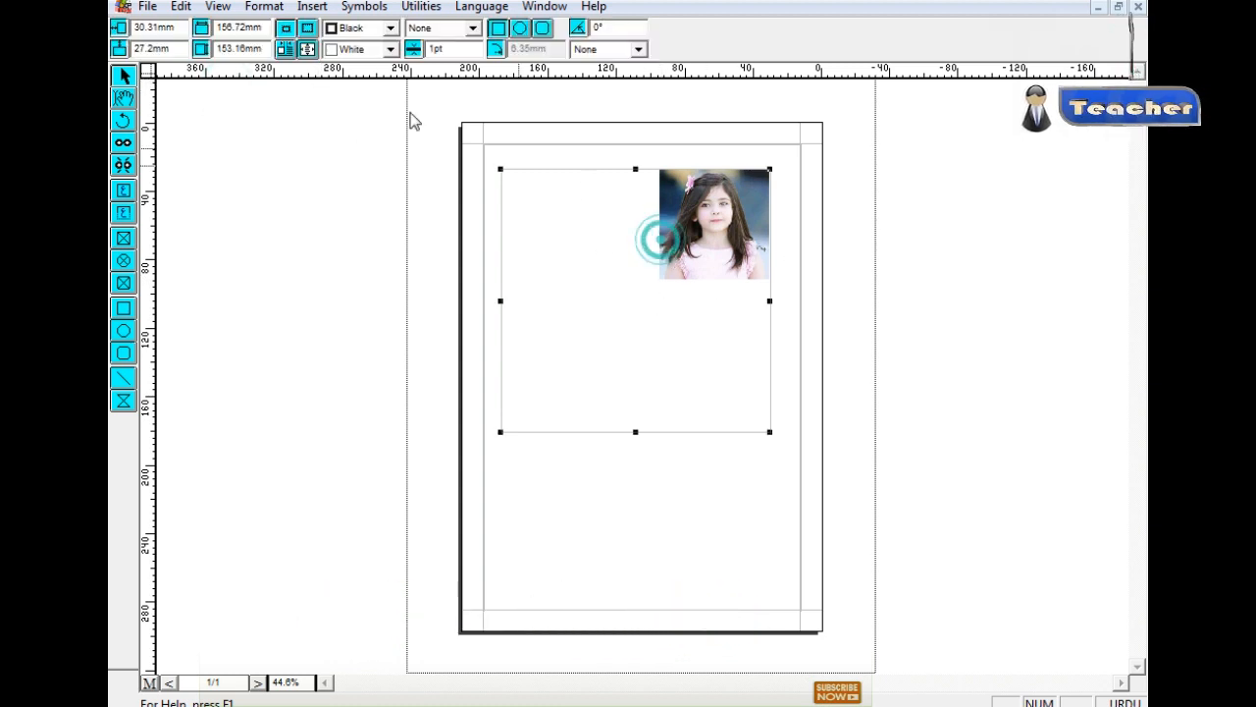
{"action": "left_click", "coordinate": [239, 26]}
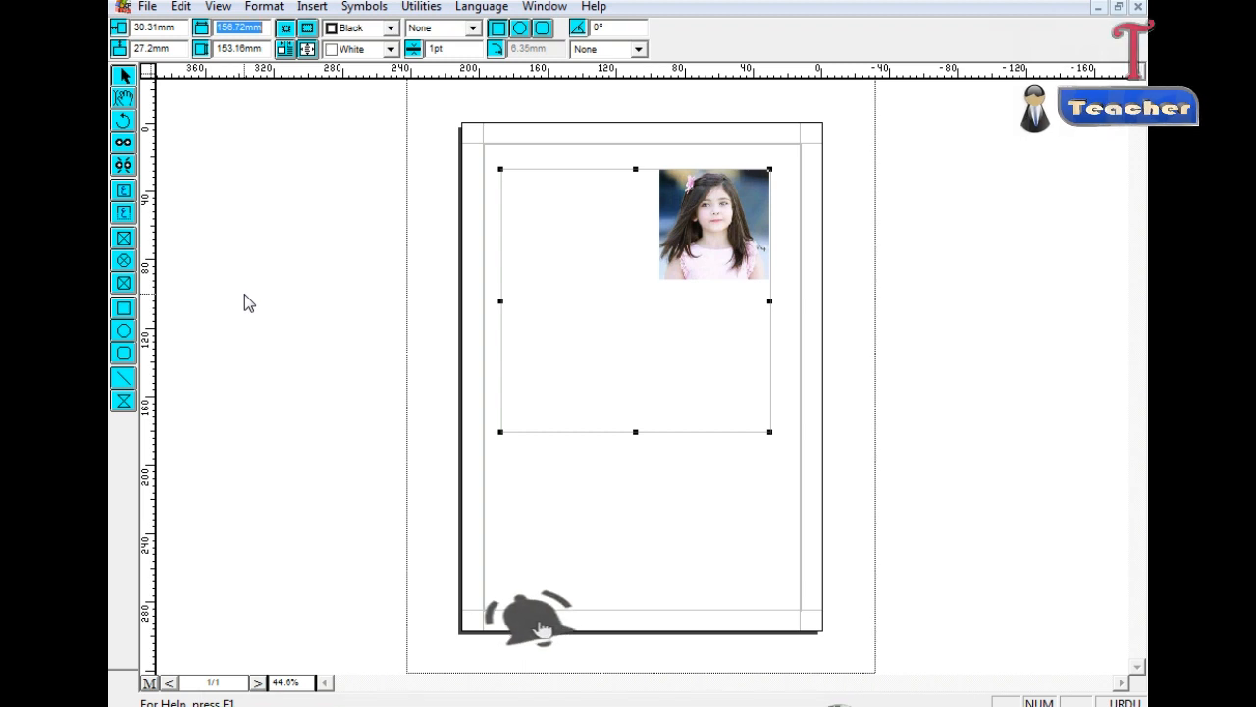
{"action": "type", "text": "300"}
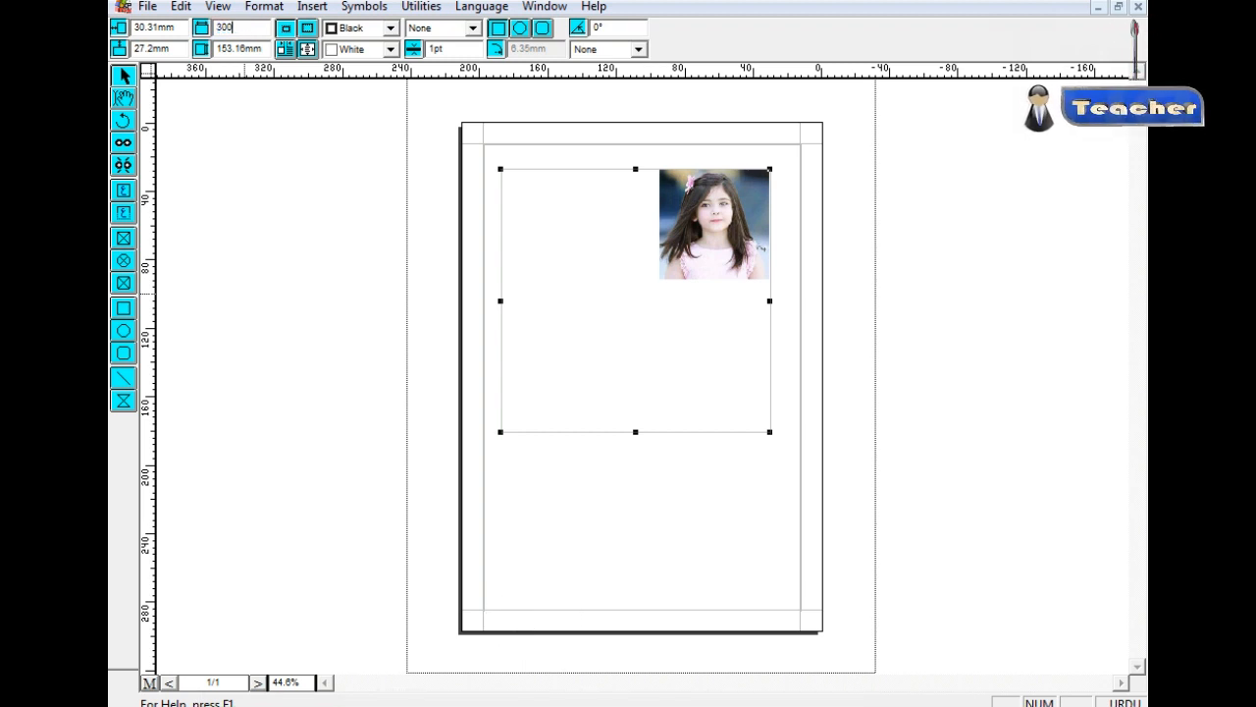
{"action": "left_click", "coordinate": [231, 49]}
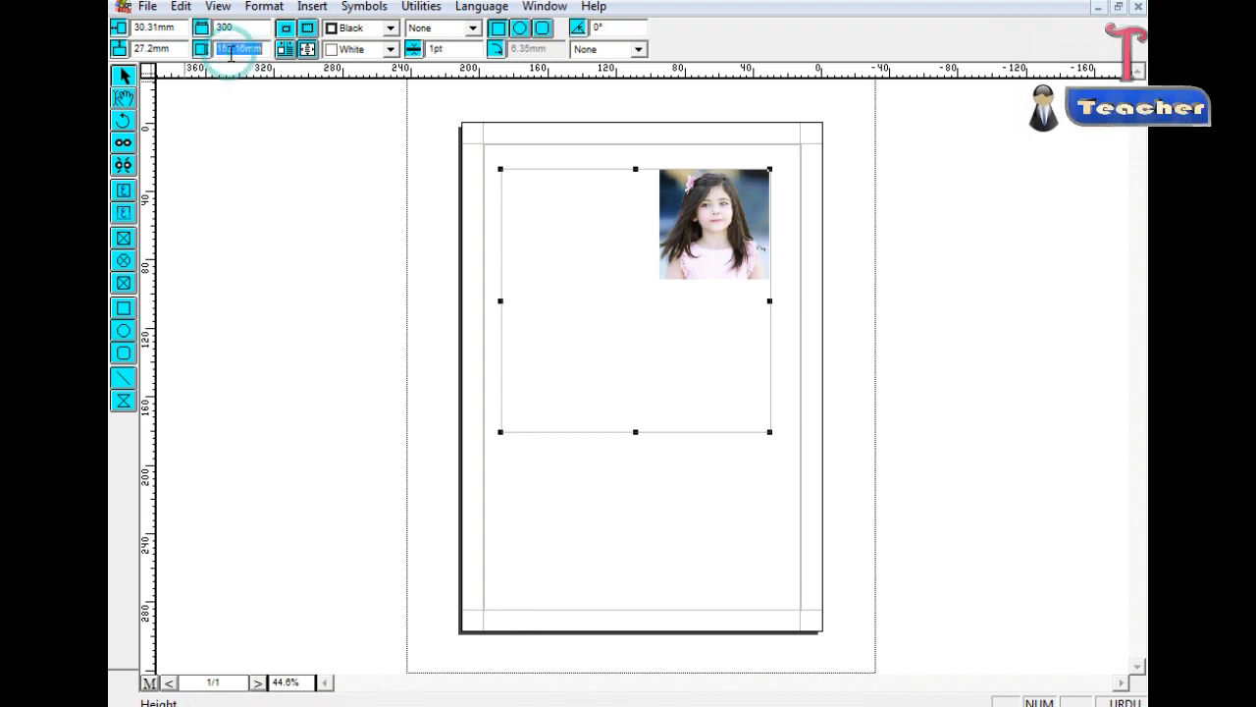
{"action": "type", "text": "300"}
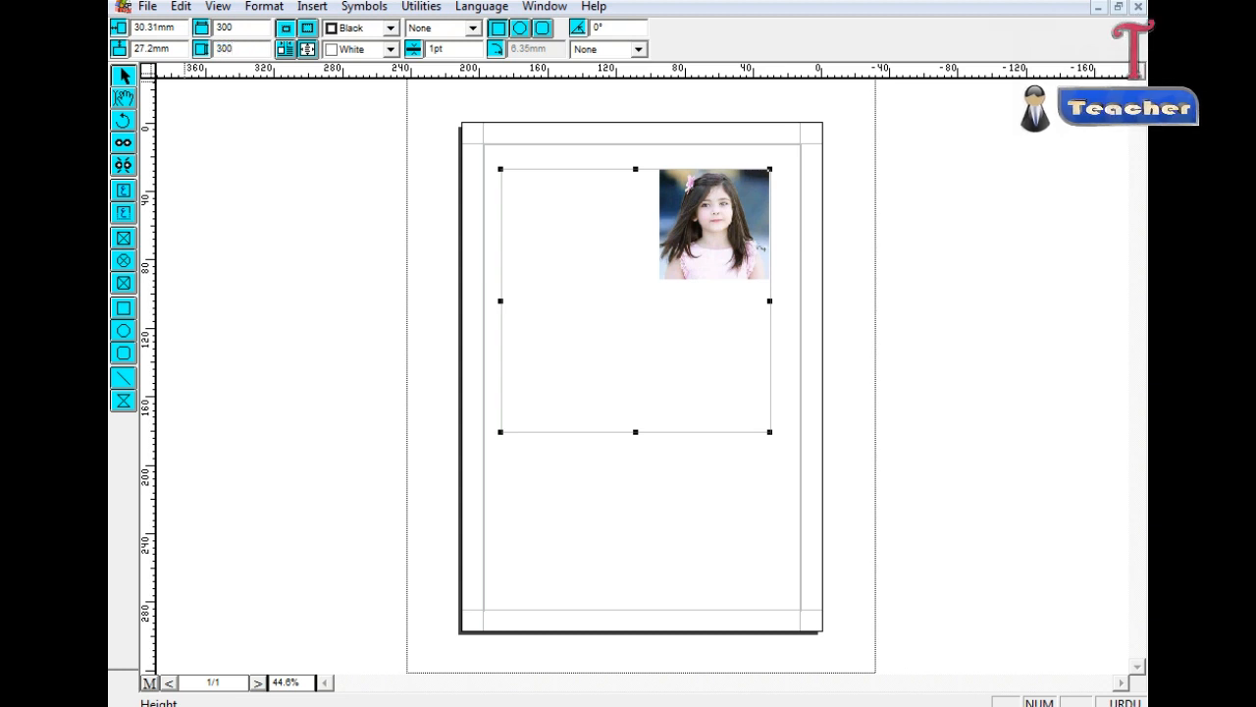
{"action": "key", "text": "Return"}
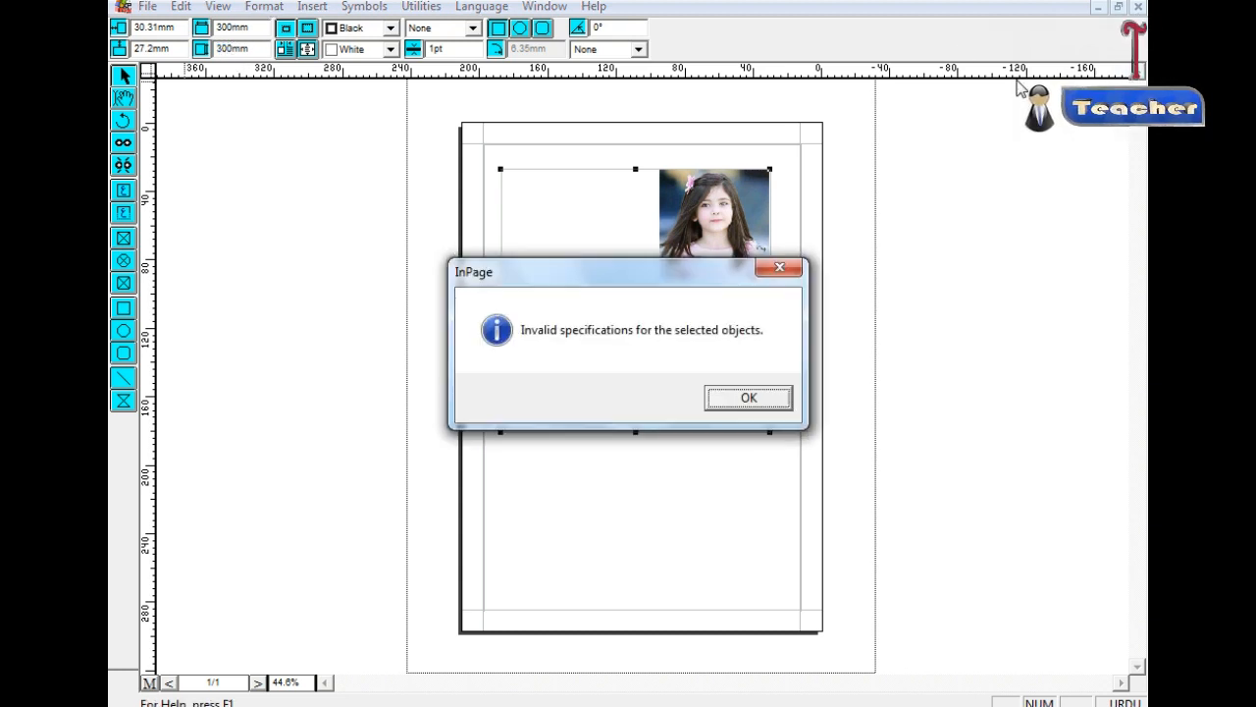
{"action": "left_click", "coordinate": [747, 398]}
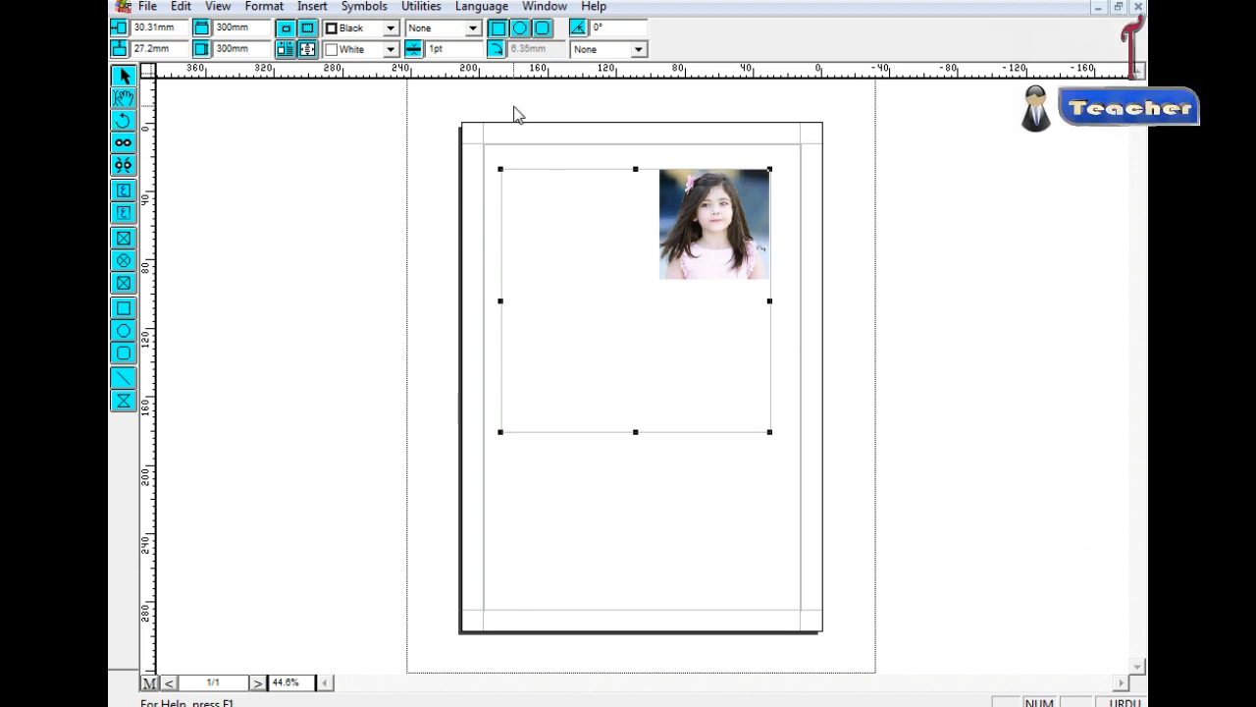
Shift the photo inside its frame towards the centre, about 42 mm horizontally and 28 mm vertically
{"action": "left_click", "coordinate": [124, 100]}
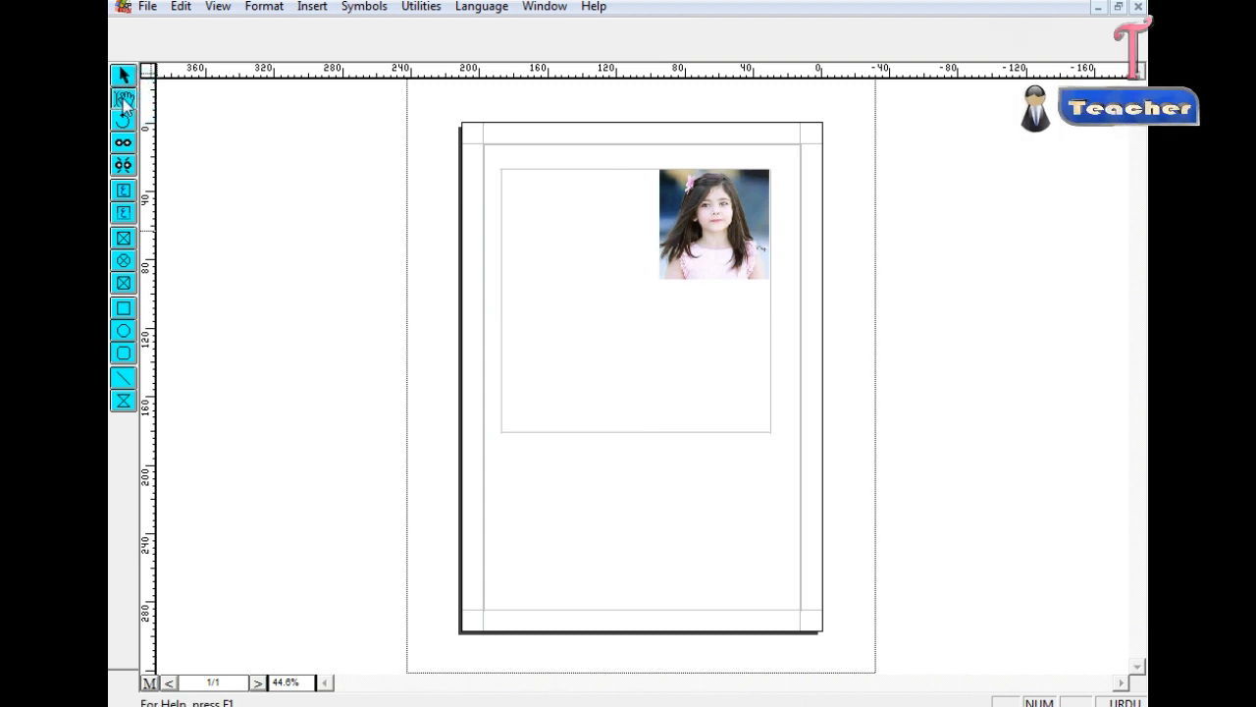
{"action": "left_click", "coordinate": [677, 236]}
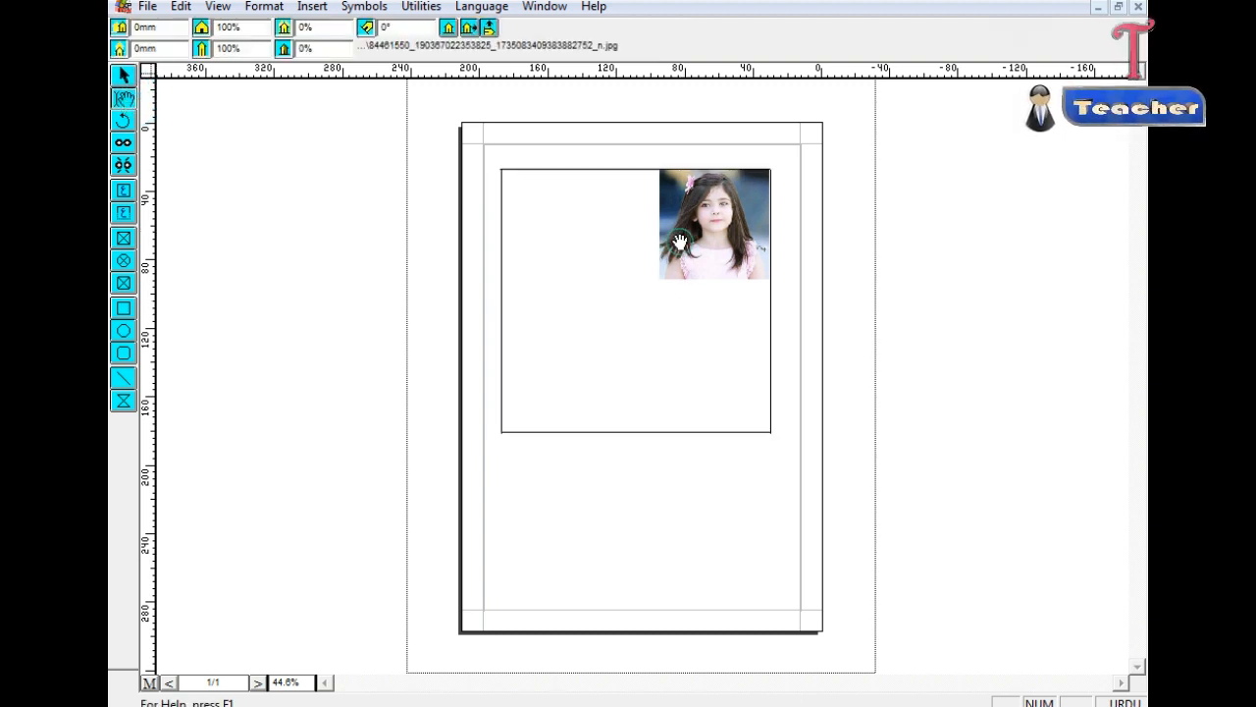
{"action": "left_click_drag", "start_coordinate": [707, 218], "coordinate": [635, 268]}
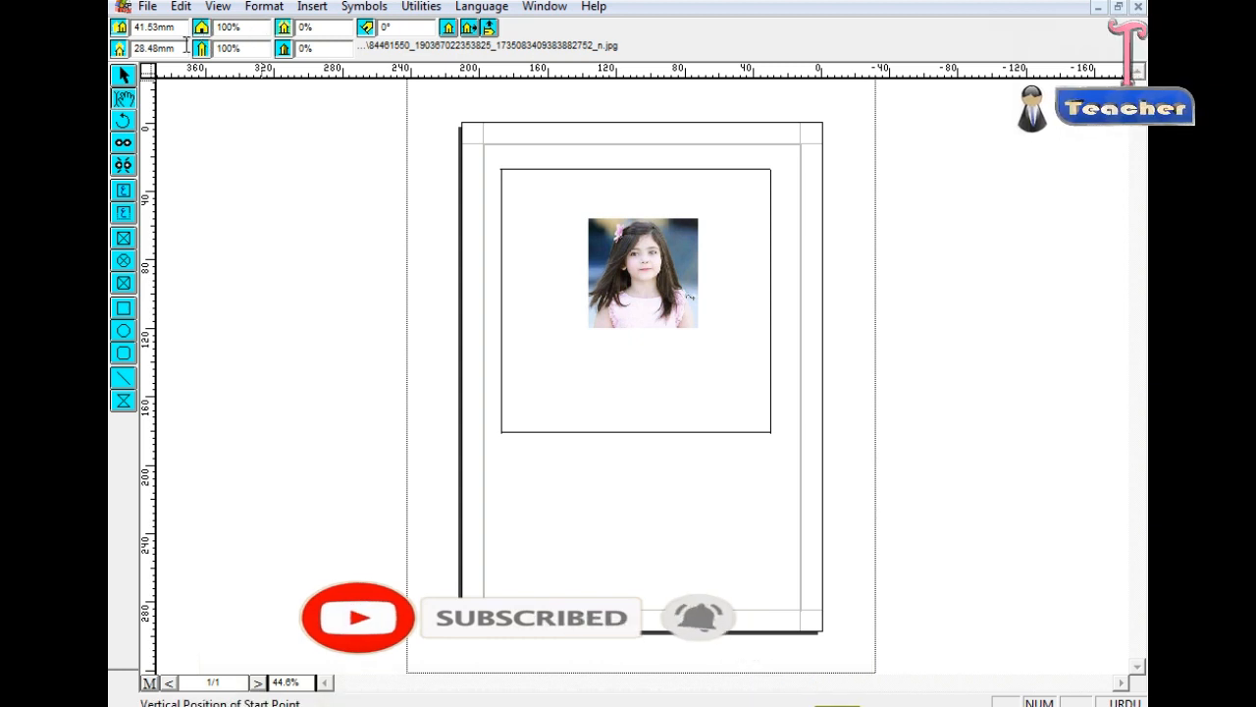
Set the picture's horizontal and vertical scaling to 200%
{"action": "double_click", "coordinate": [252, 24]}
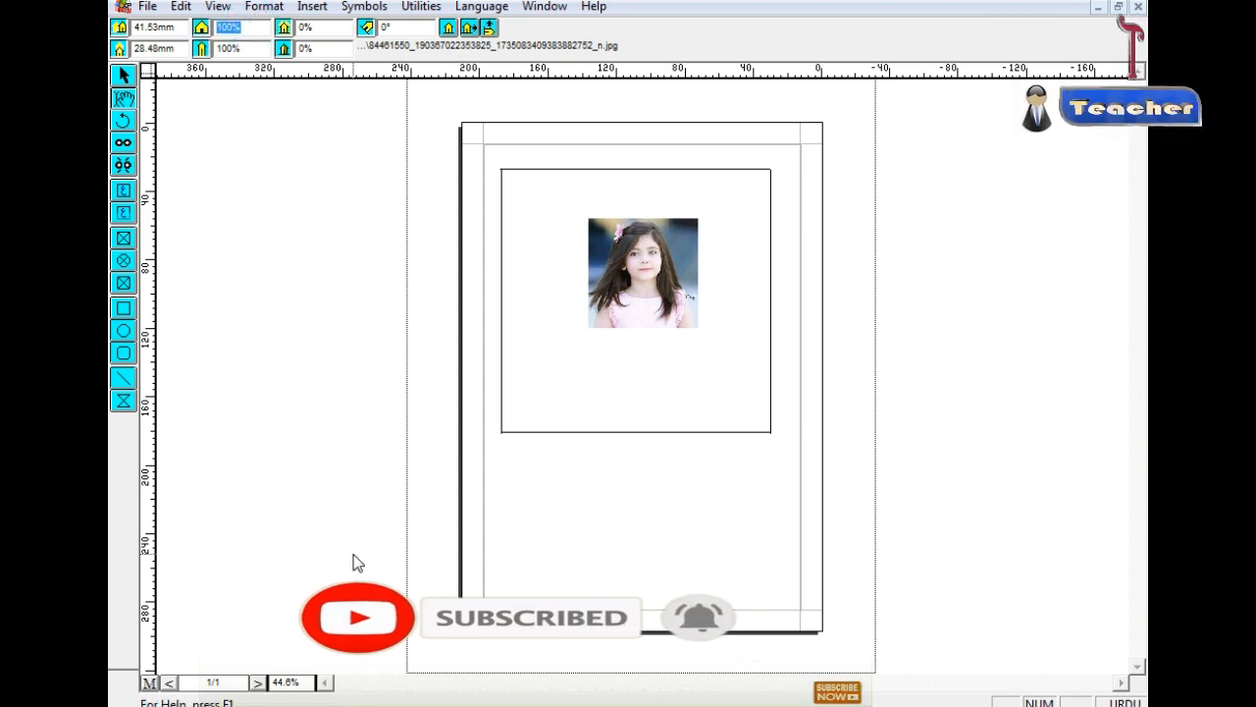
{"action": "type", "text": "200"}
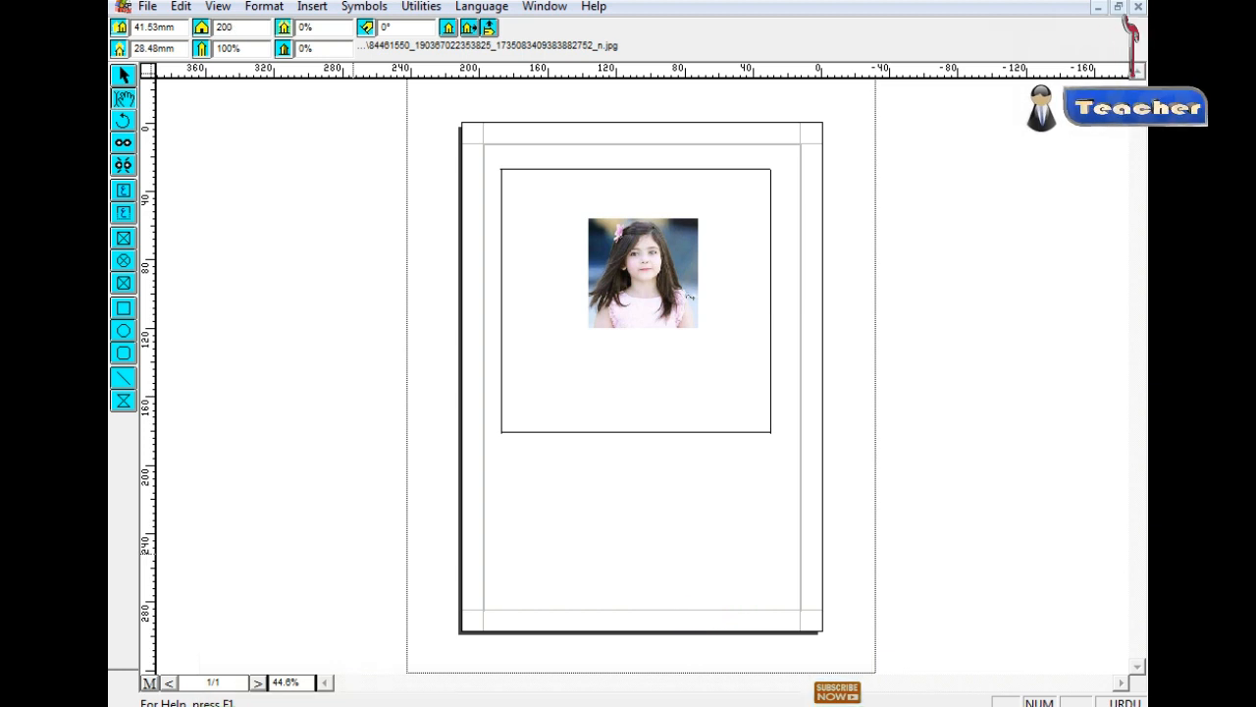
{"action": "key", "text": "Tab"}
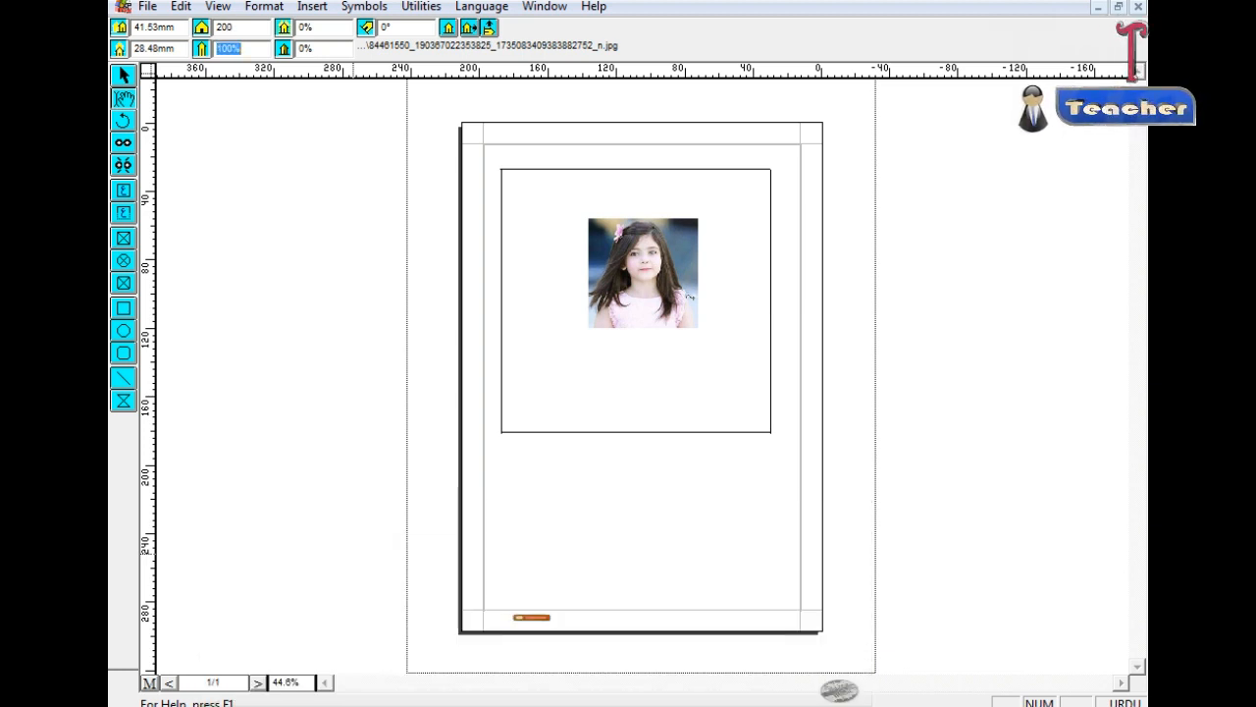
{"action": "type", "text": "200"}
{"action": "key", "text": "Return"}
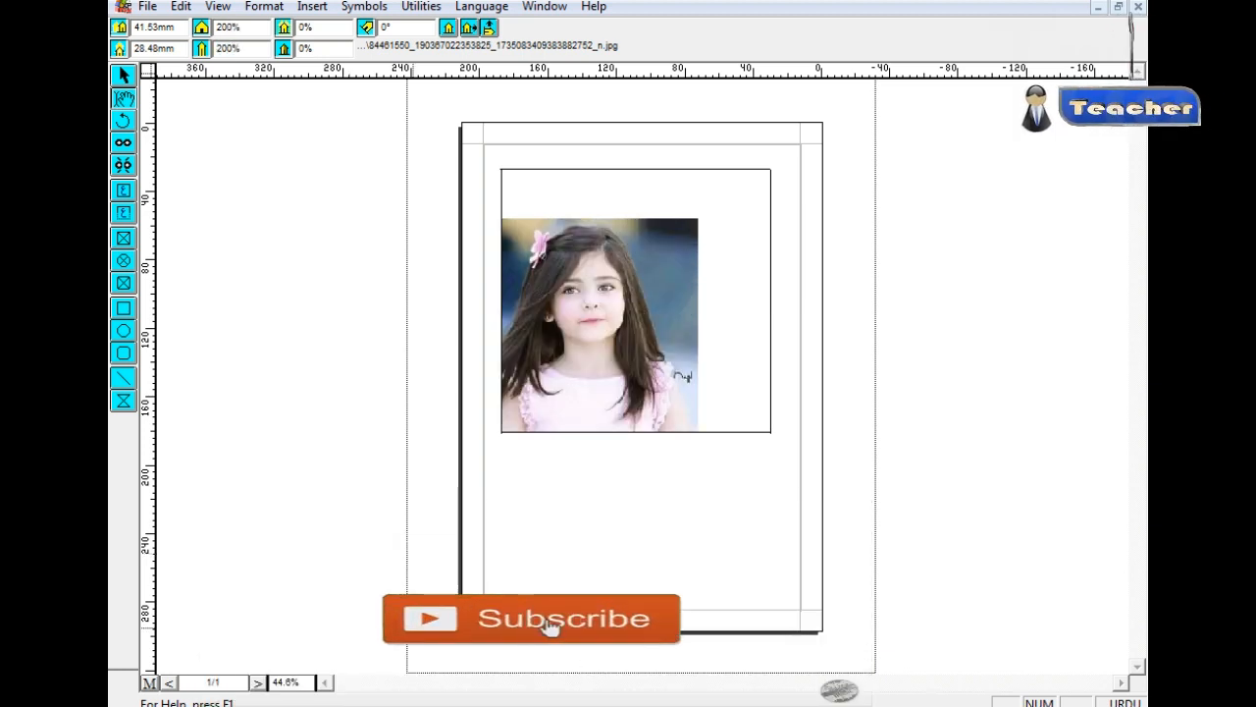
Flip the photo vertically and back again, and mirror it horizontally
{"action": "left_click", "coordinate": [489, 28]}
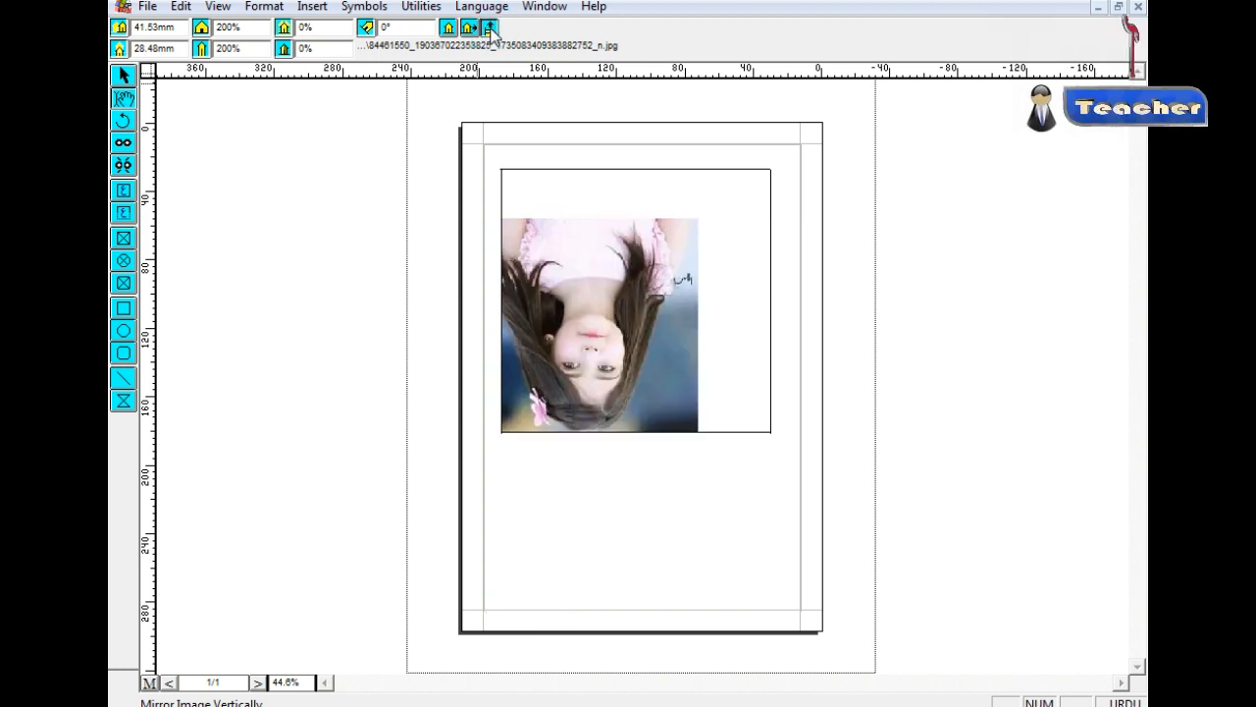
{"action": "left_click", "coordinate": [488, 27]}
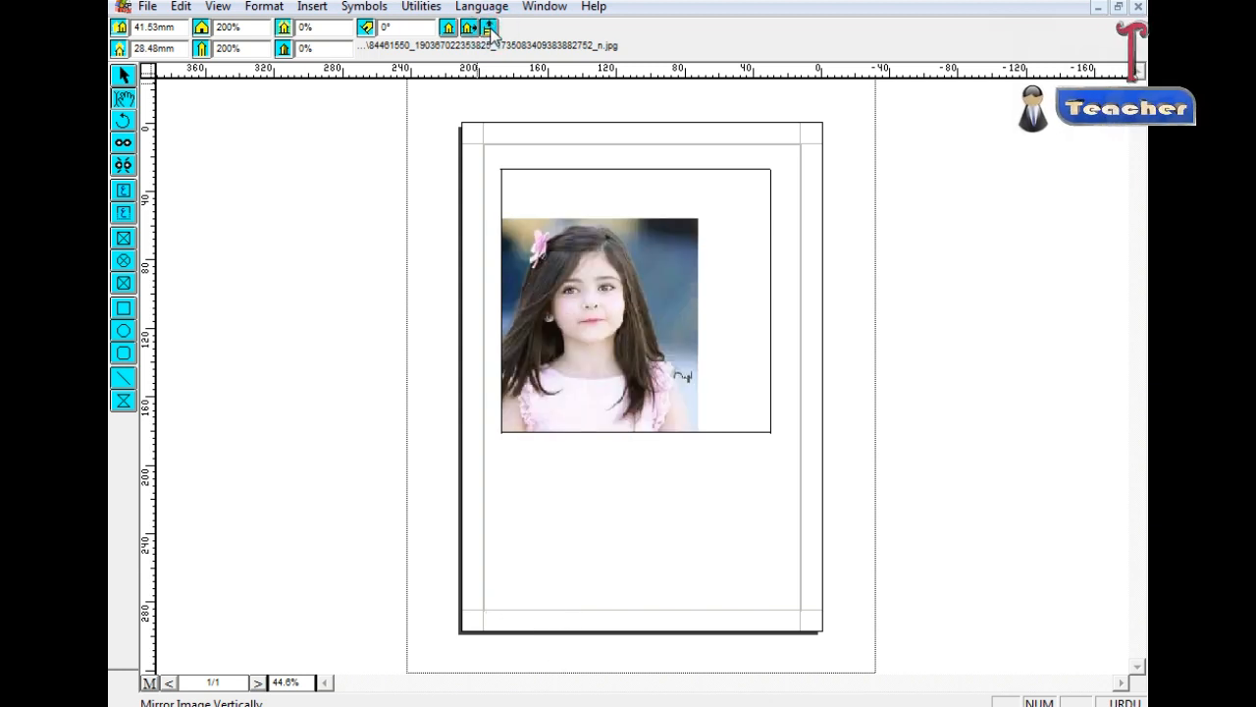
{"action": "left_click", "coordinate": [470, 27]}
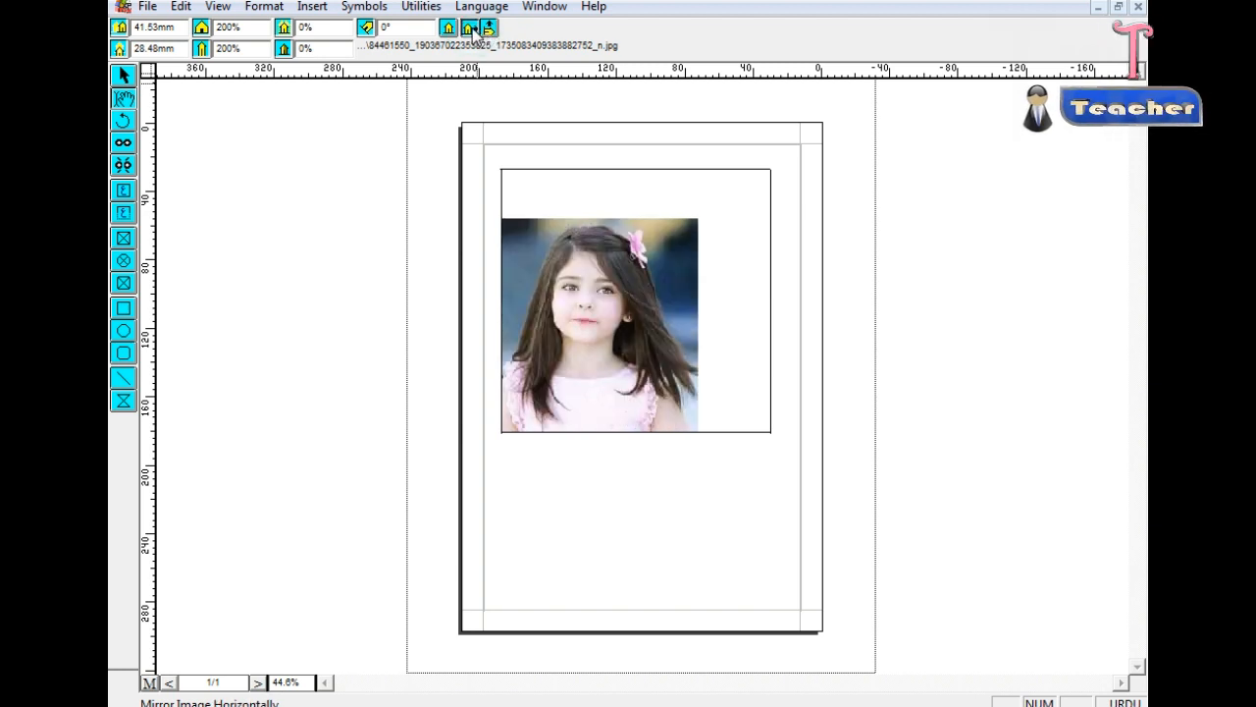
Shift the photo upwards inside its frame and apply centre alignment to it
{"action": "left_click_drag", "start_coordinate": [608, 339], "coordinate": [635, 274]}
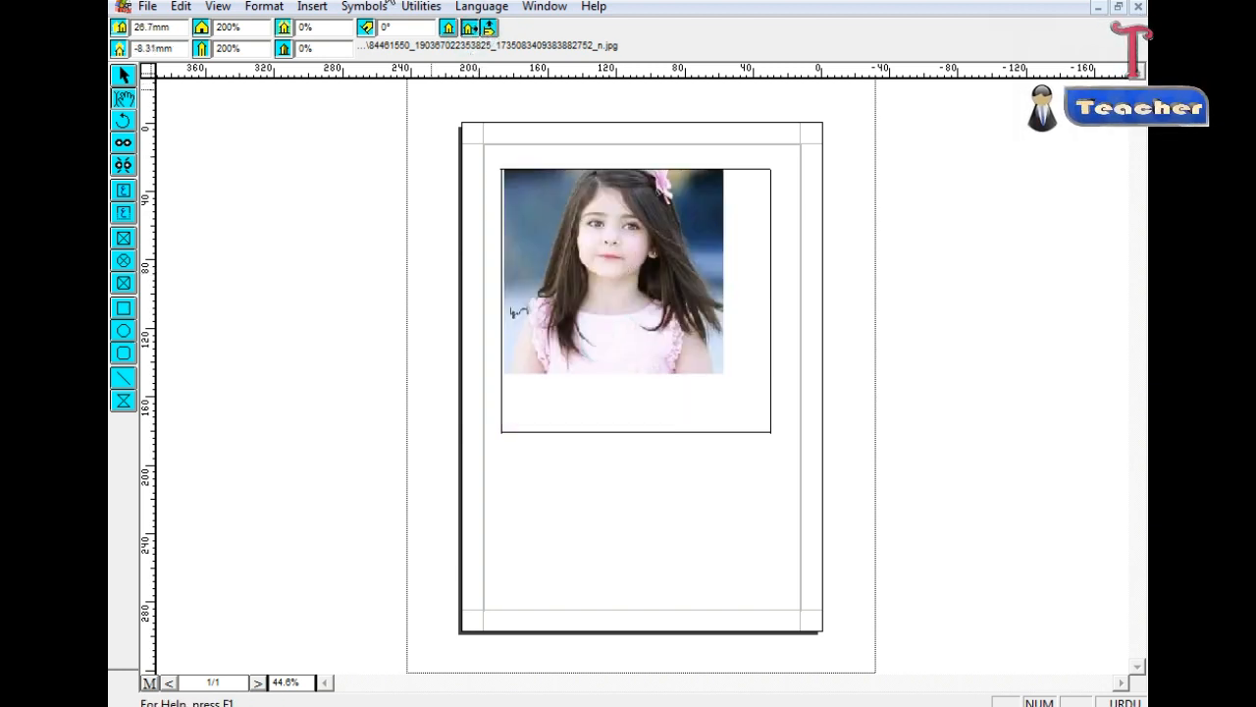
{"action": "left_click", "coordinate": [450, 29]}
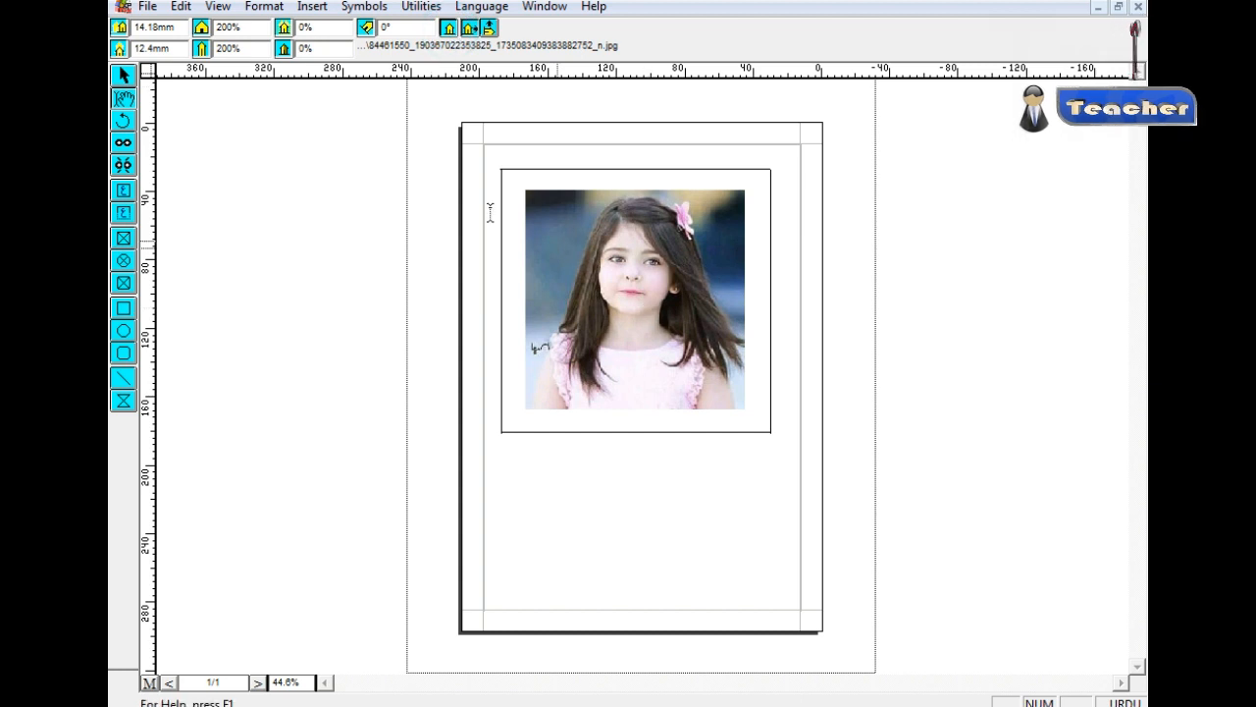
{"action": "left_click", "coordinate": [470, 29]}
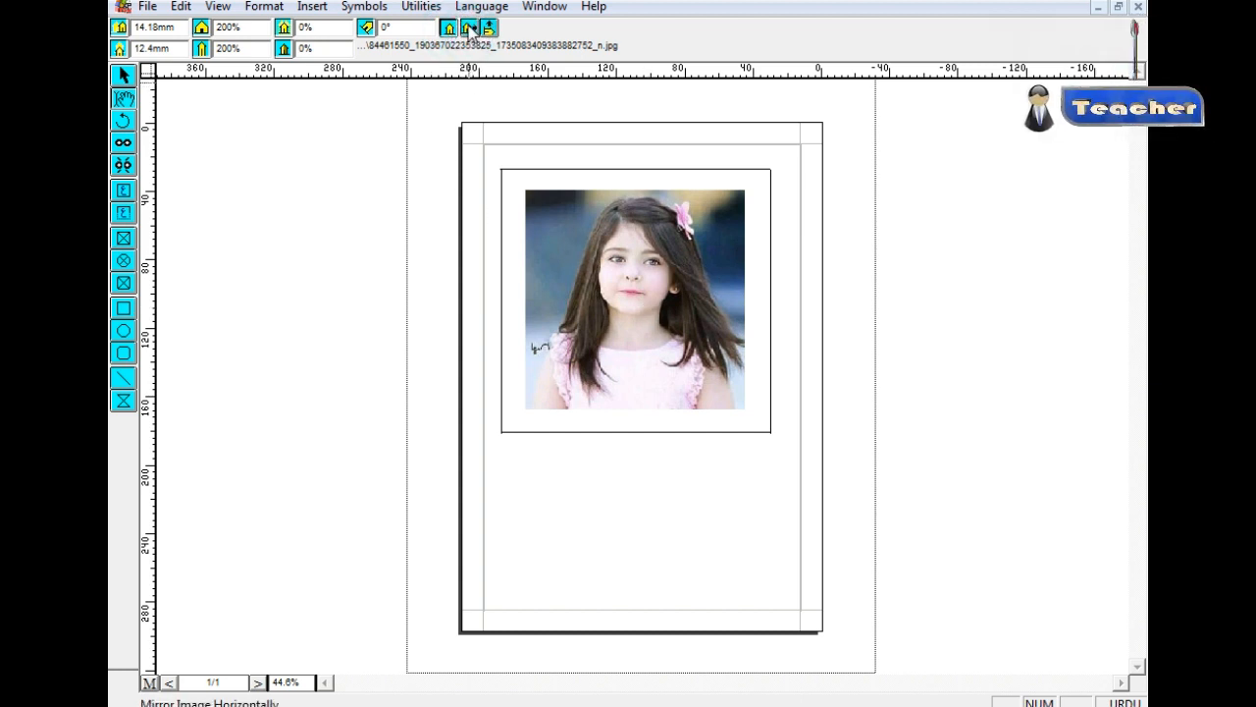
{"action": "left_click", "coordinate": [448, 32]}
{"action": "left_click", "coordinate": [447, 32]}
{"action": "left_click", "coordinate": [448, 27]}
{"action": "left_click", "coordinate": [714, 276]}
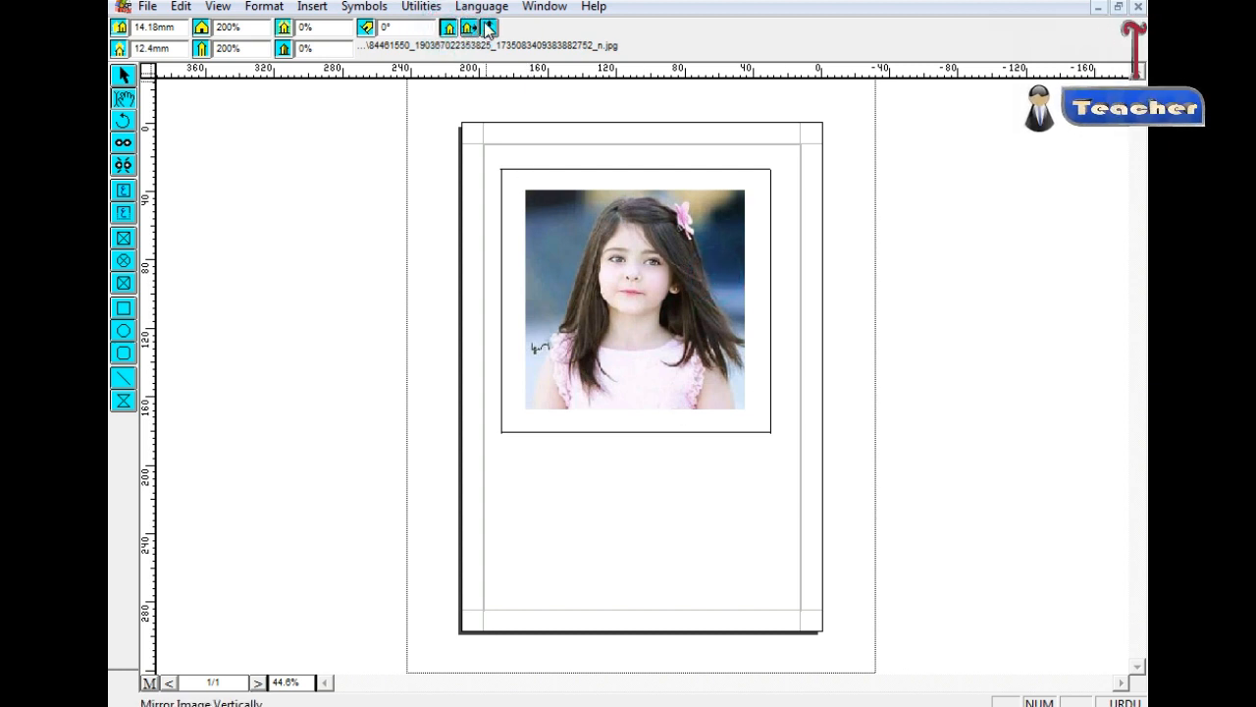
Try the horizontal and vertical mirroring on the centred photo and reverse both flips
{"action": "left_click", "coordinate": [470, 28]}
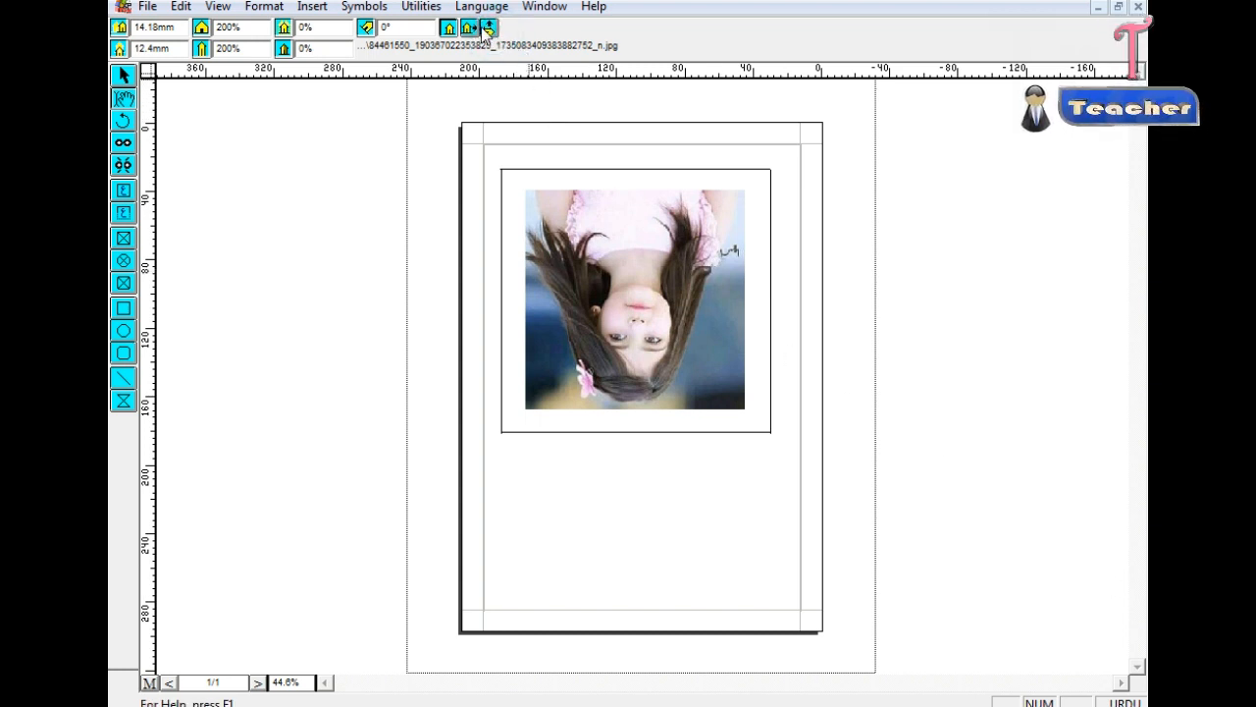
{"action": "left_click", "coordinate": [598, 271]}
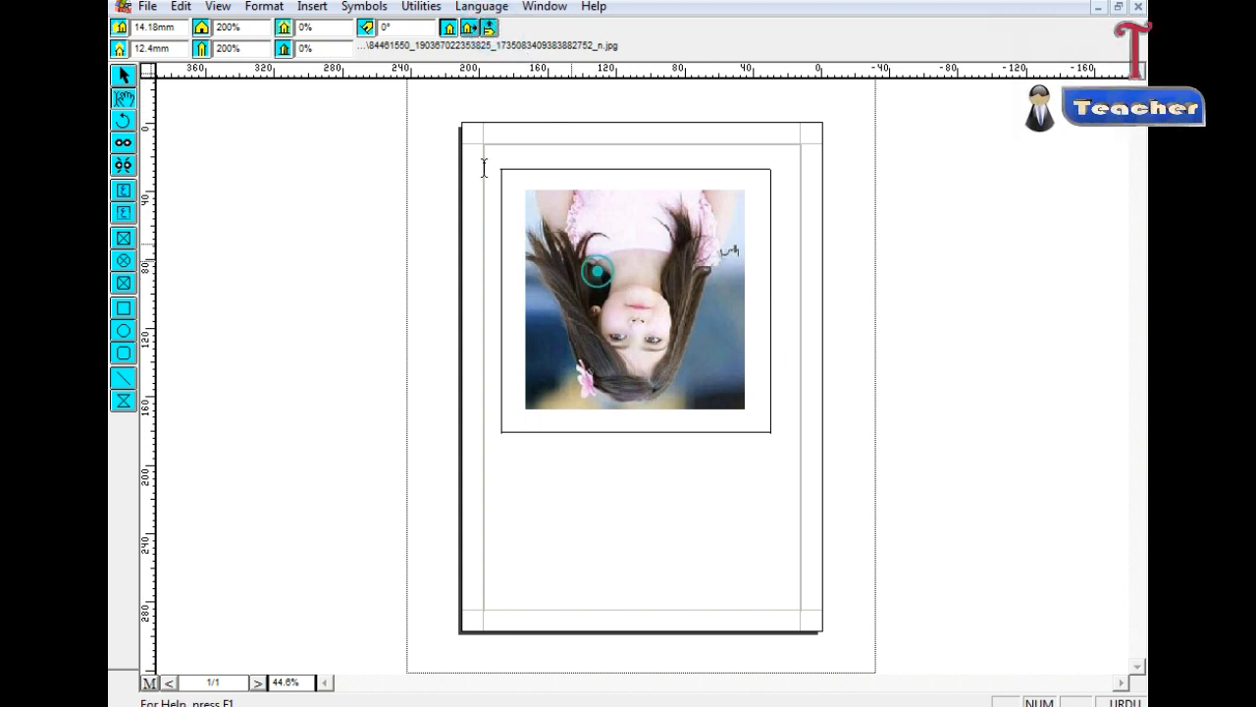
{"action": "left_click", "coordinate": [471, 28]}
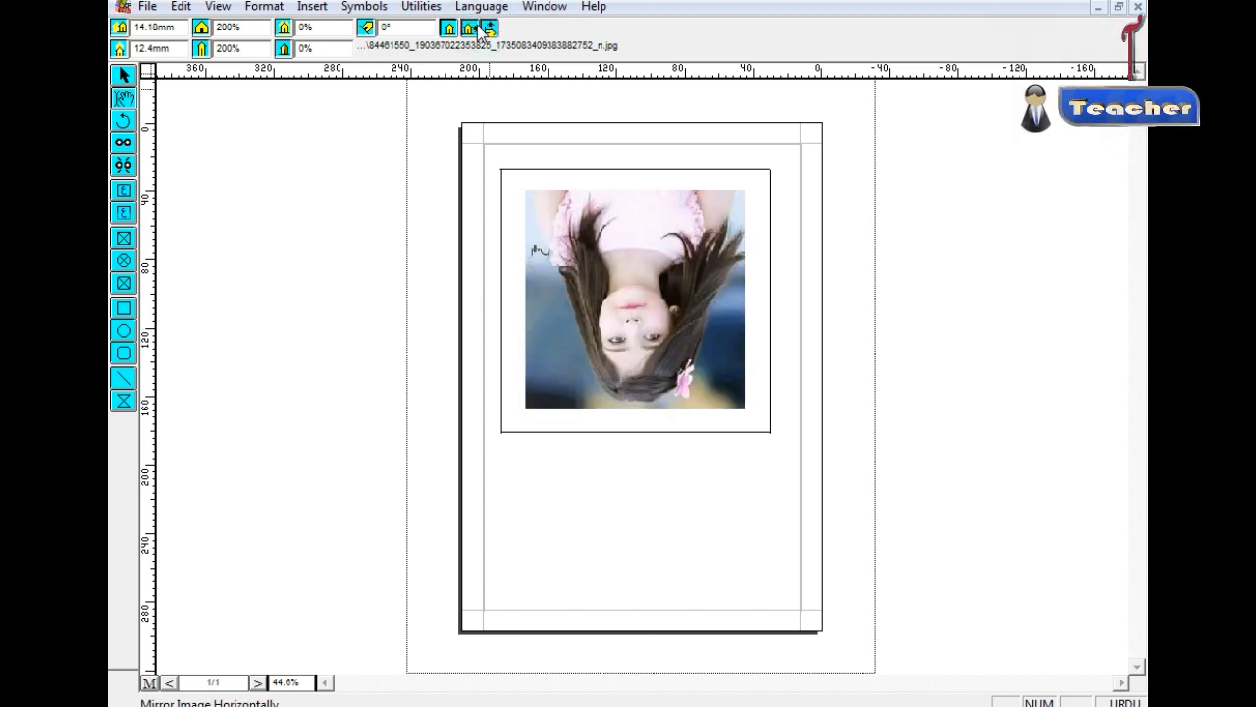
{"action": "left_click", "coordinate": [489, 29]}
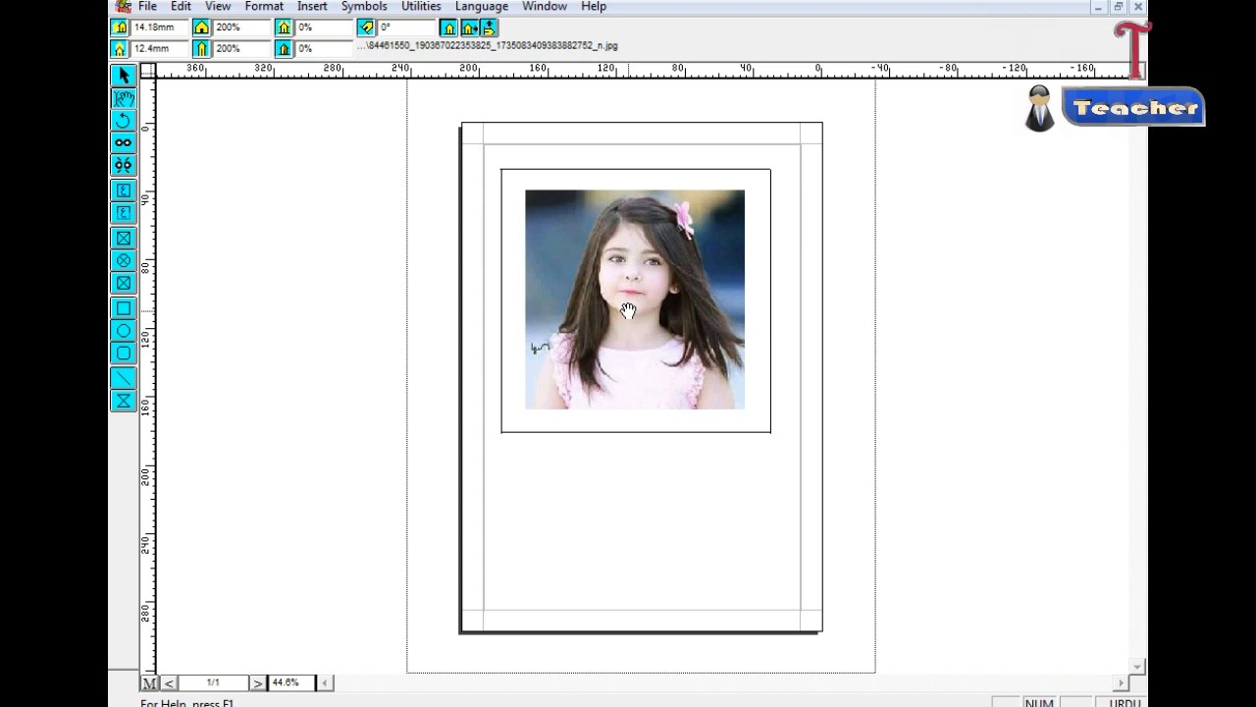
{"action": "left_click", "coordinate": [595, 424]}
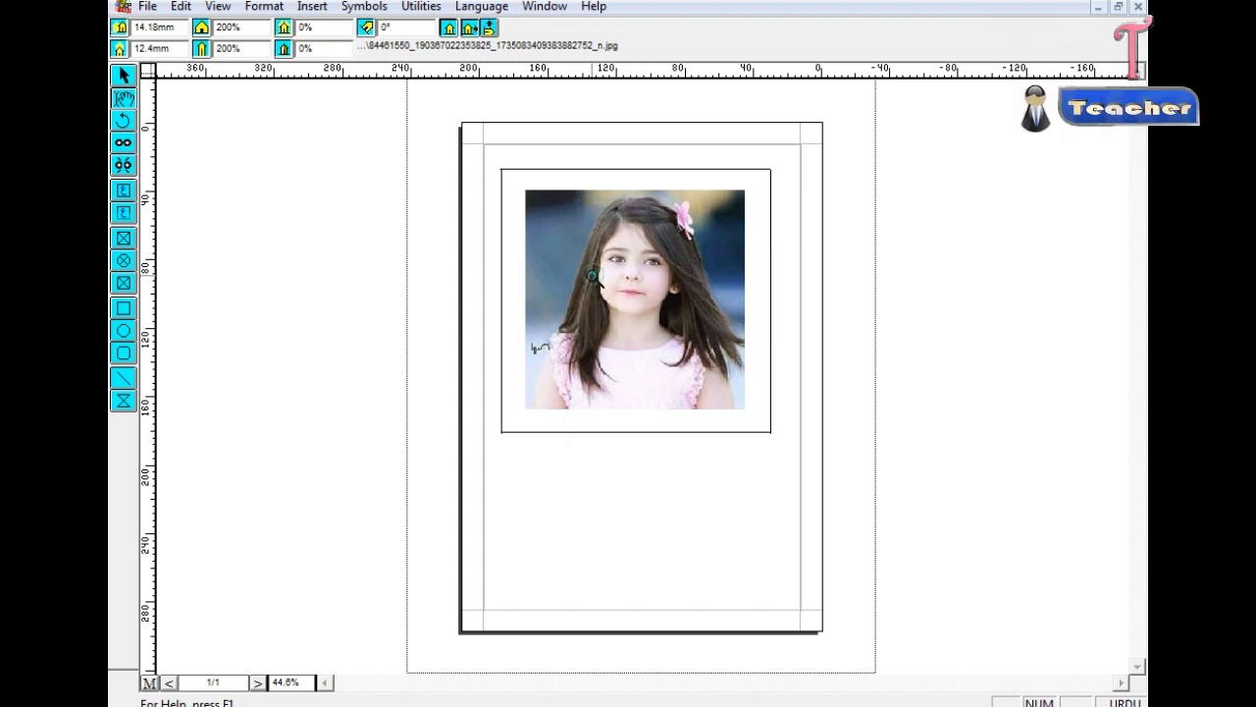
{"action": "right_click", "coordinate": [592, 277]}
{"action": "right_click", "coordinate": [711, 249]}
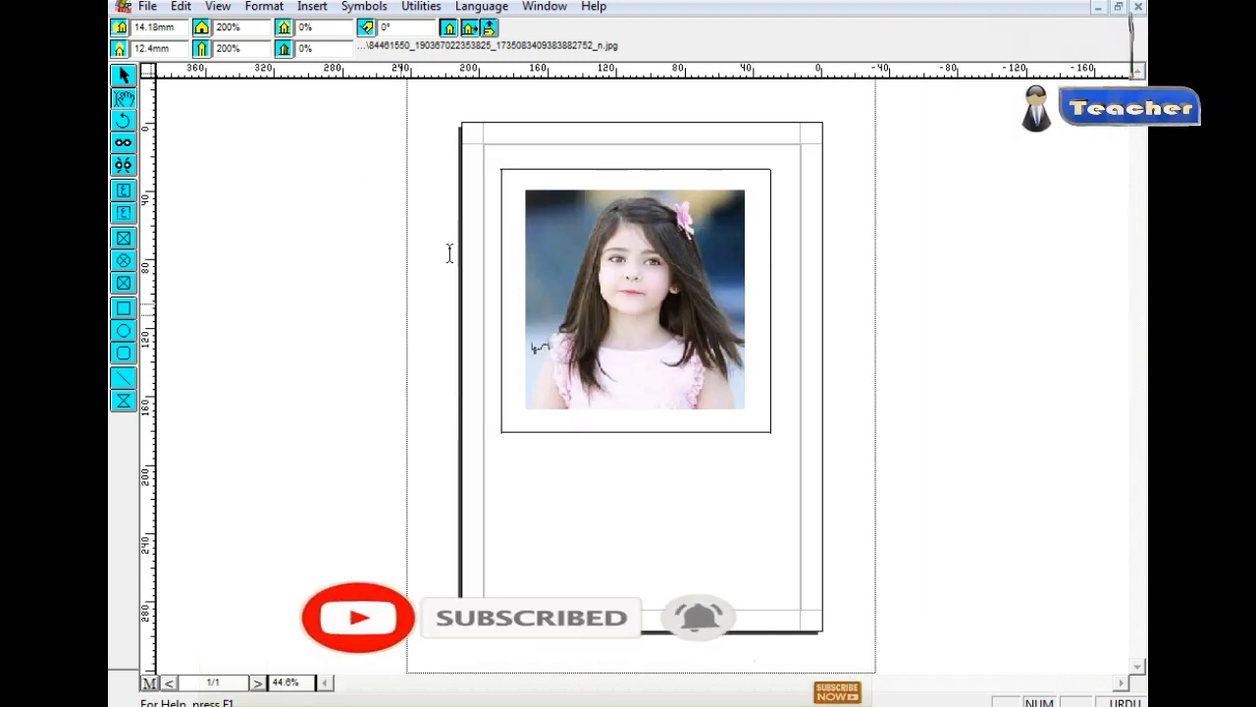
Set the photo's horizontal scaling to 225% and re-centre it in its frame
{"action": "double_click", "coordinate": [240, 30]}
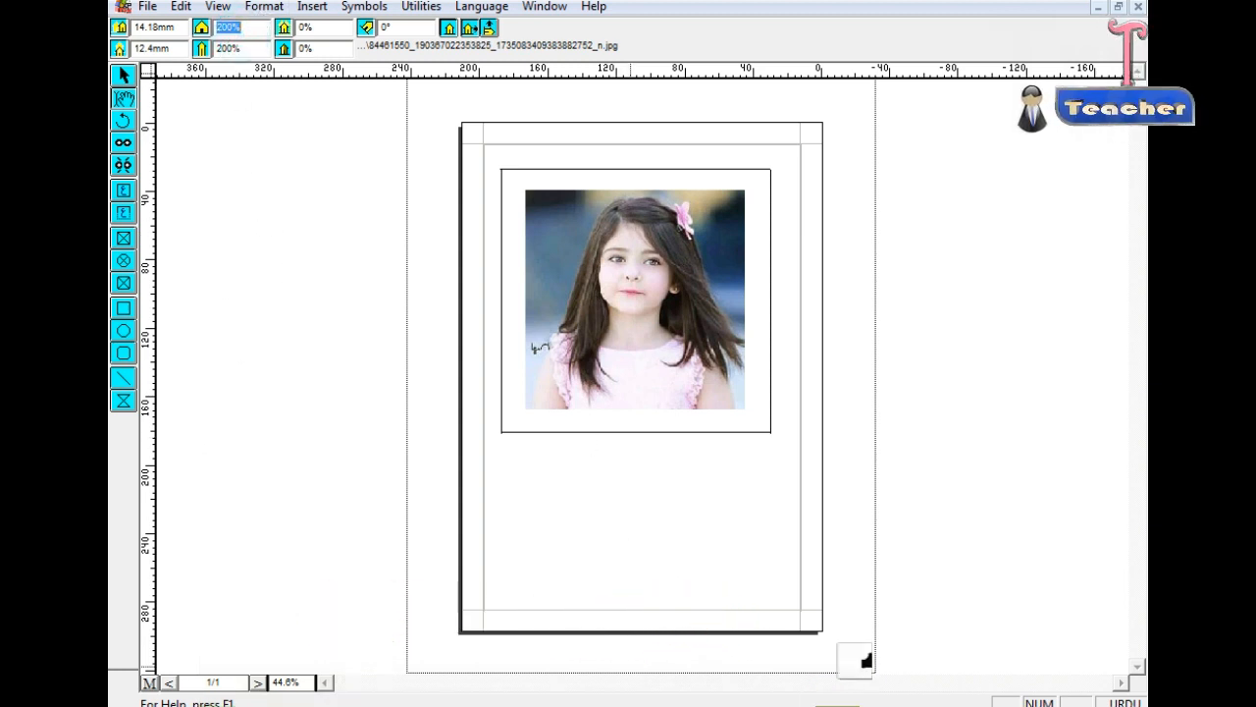
{"action": "type", "text": "225"}
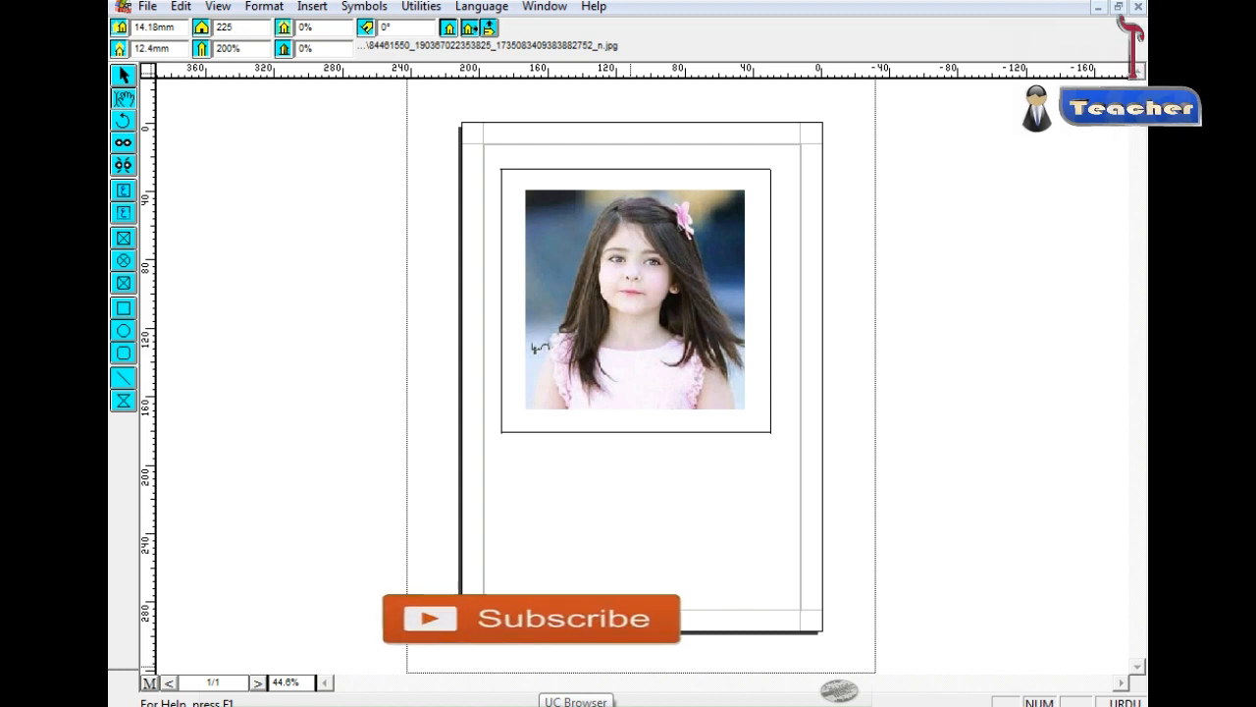
{"action": "key", "text": "Return"}
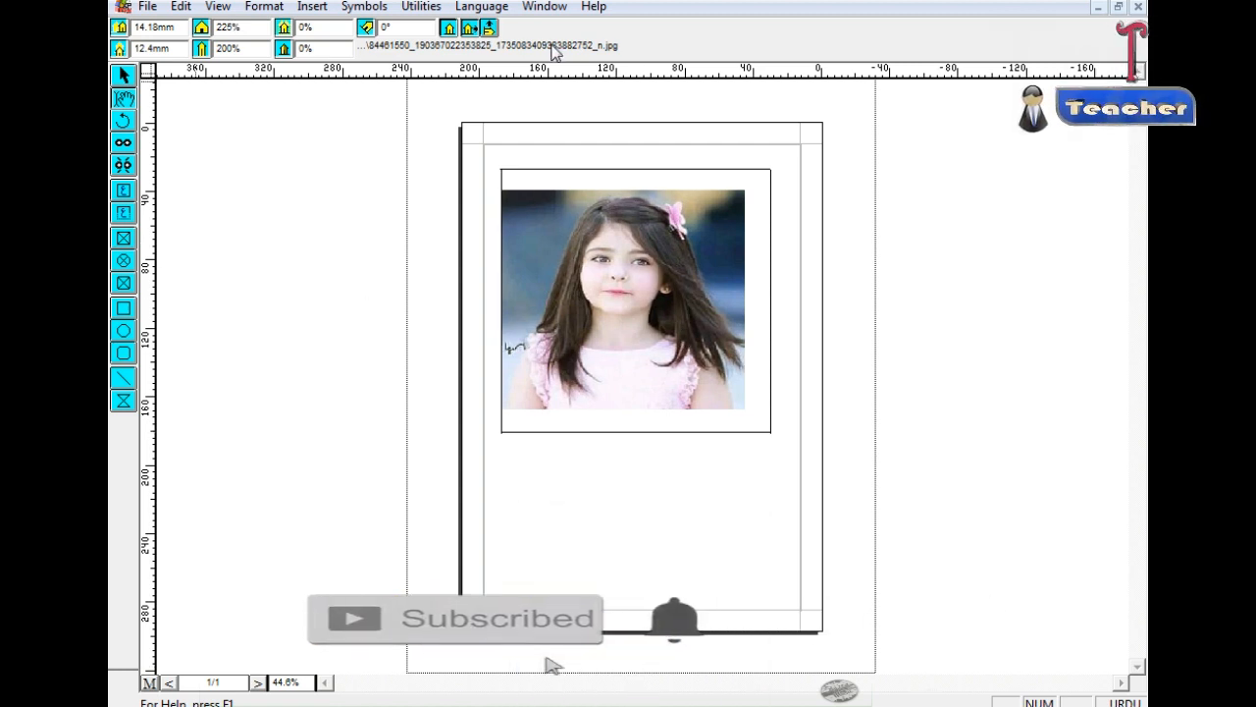
{"action": "left_click", "coordinate": [469, 27]}
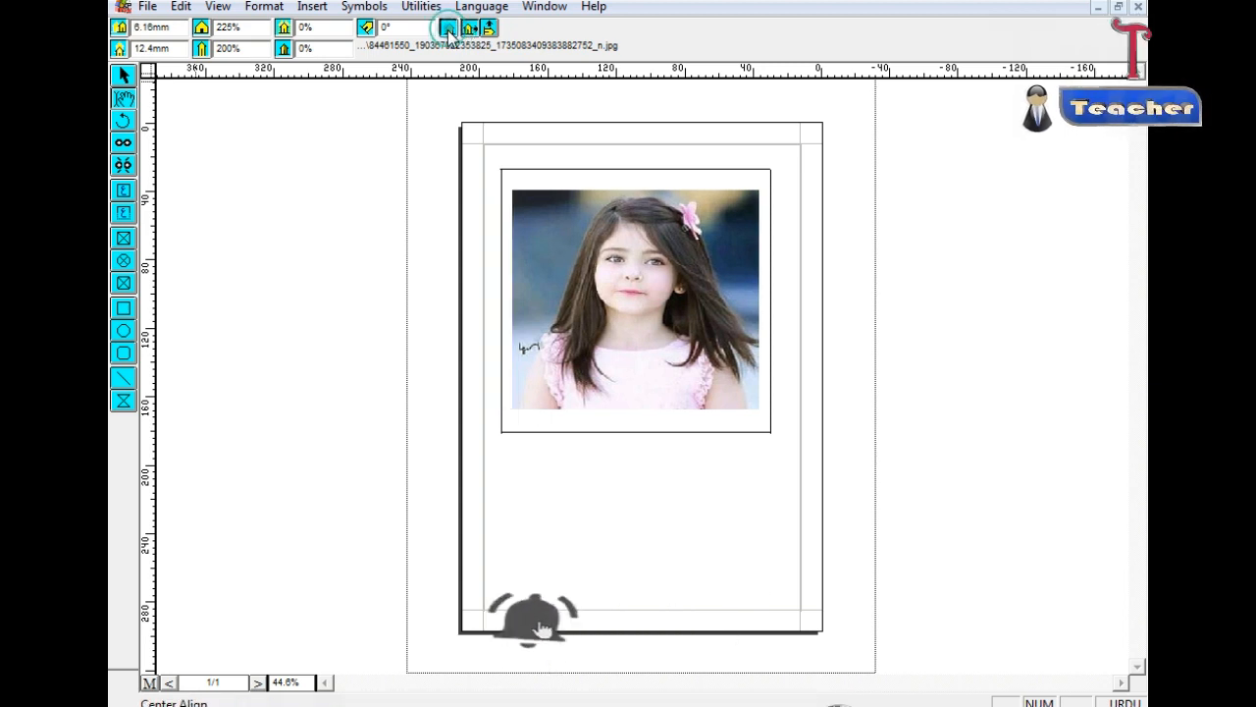
Scale the photo to 250% horizontally and vertically, centre it to fill the frame, and return to the page's text area
{"action": "left_click", "coordinate": [238, 27]}
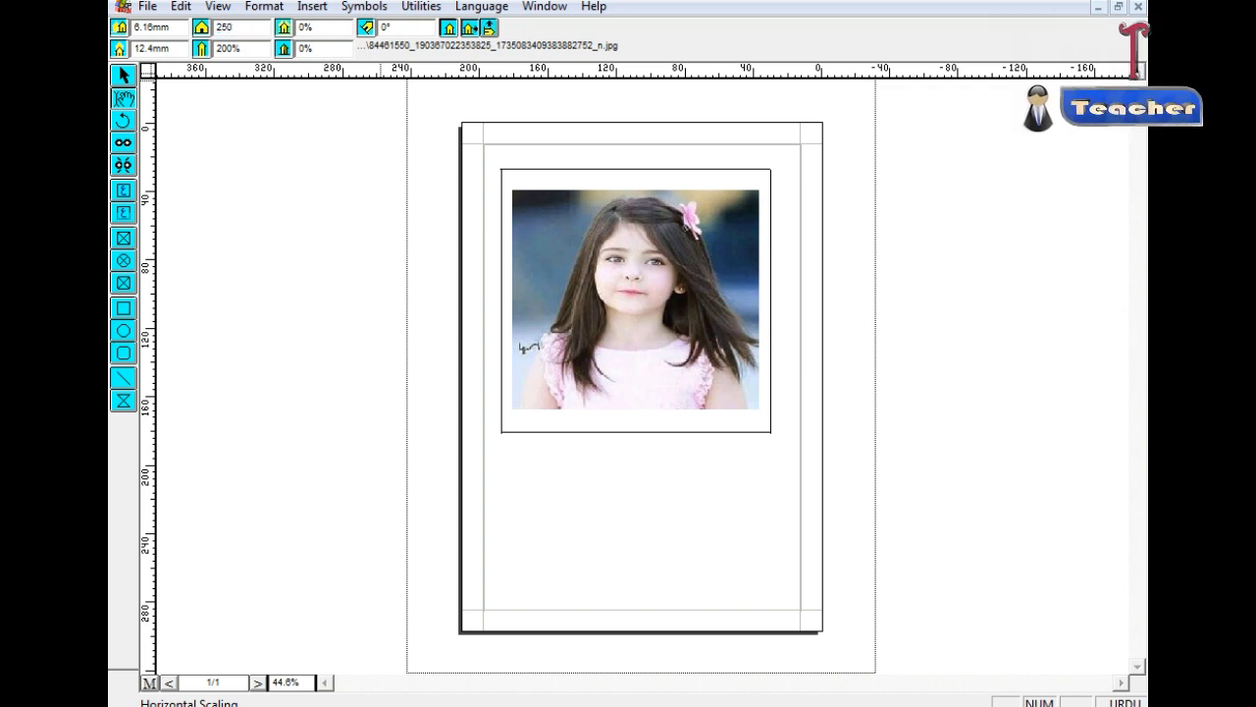
{"action": "left_click", "coordinate": [255, 49]}
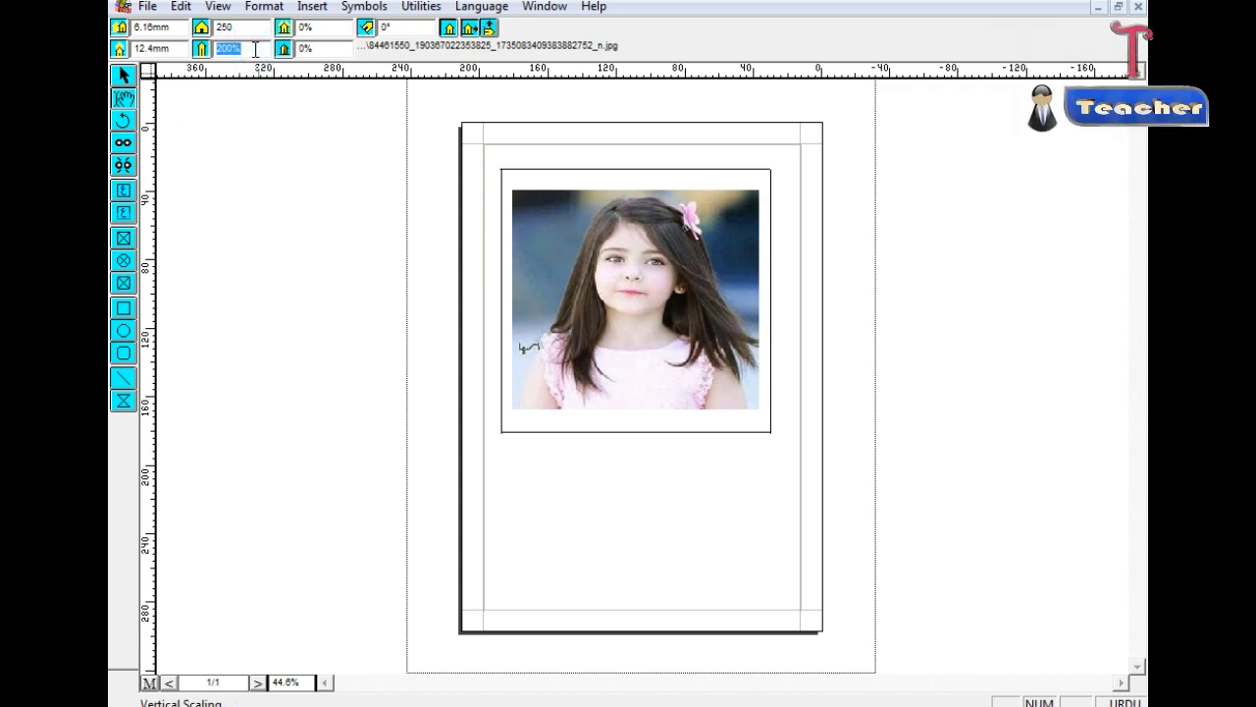
{"action": "key", "text": "Return"}
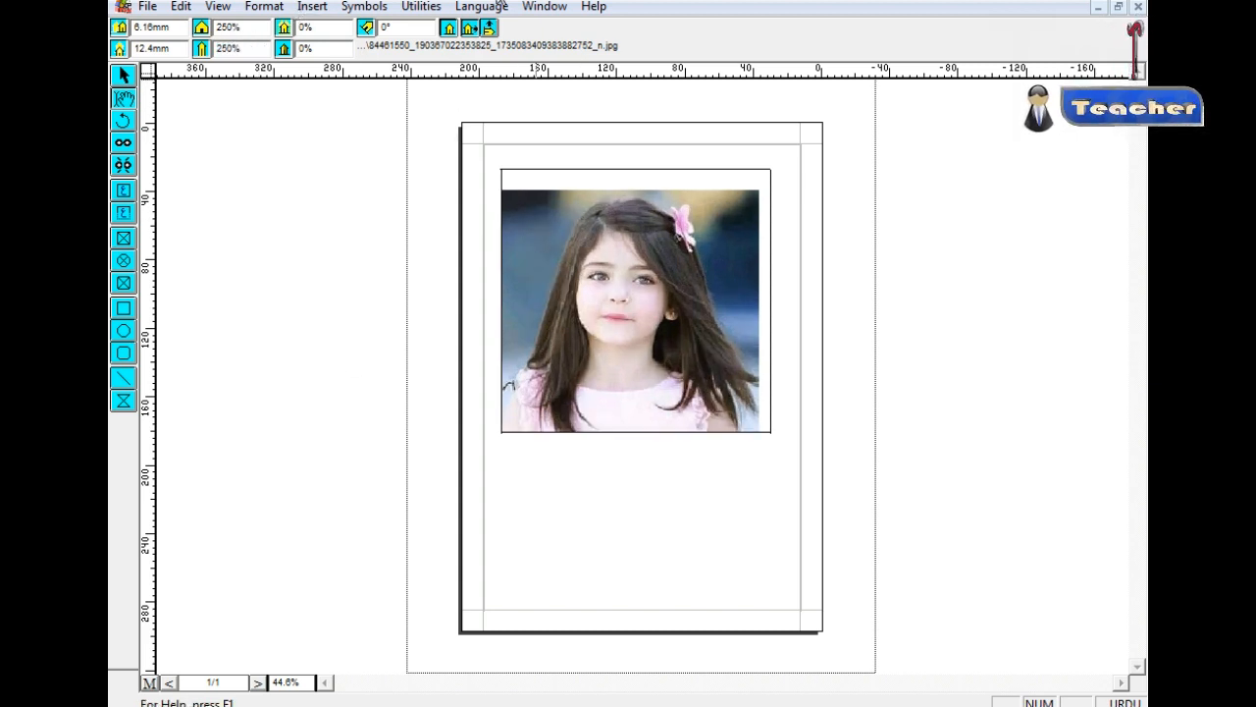
{"action": "left_click", "coordinate": [457, 29]}
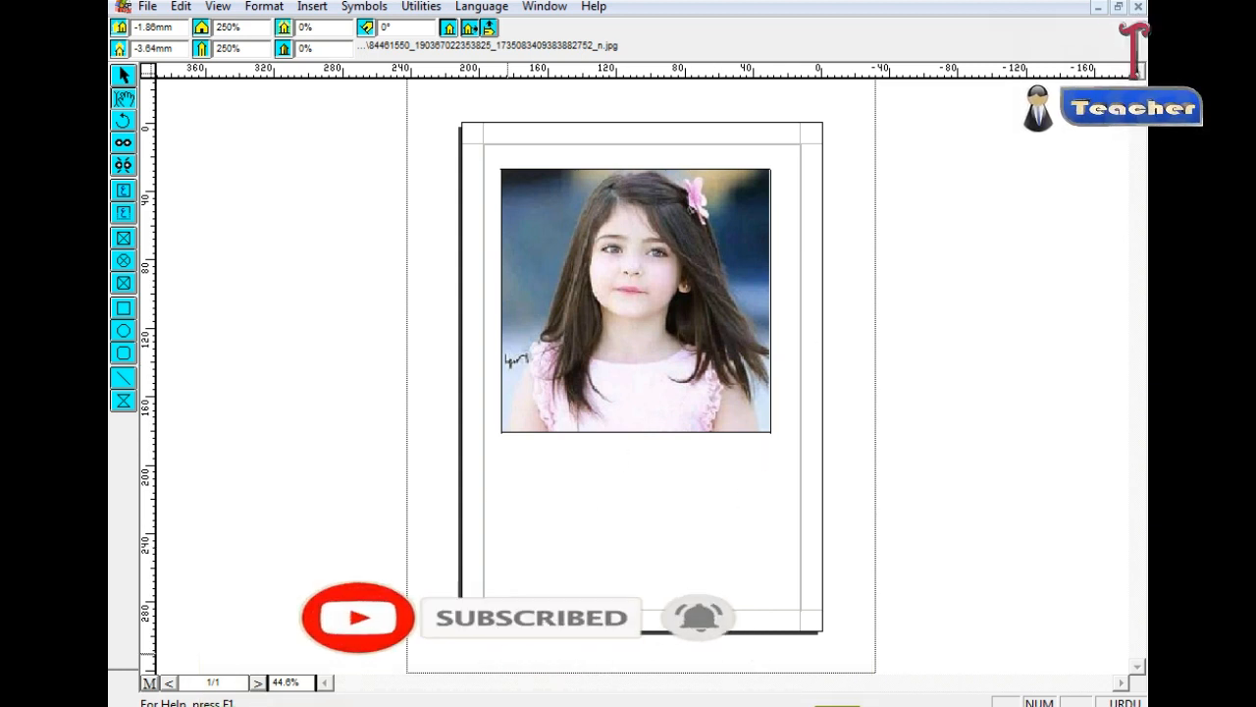
{"action": "left_click", "coordinate": [611, 447]}
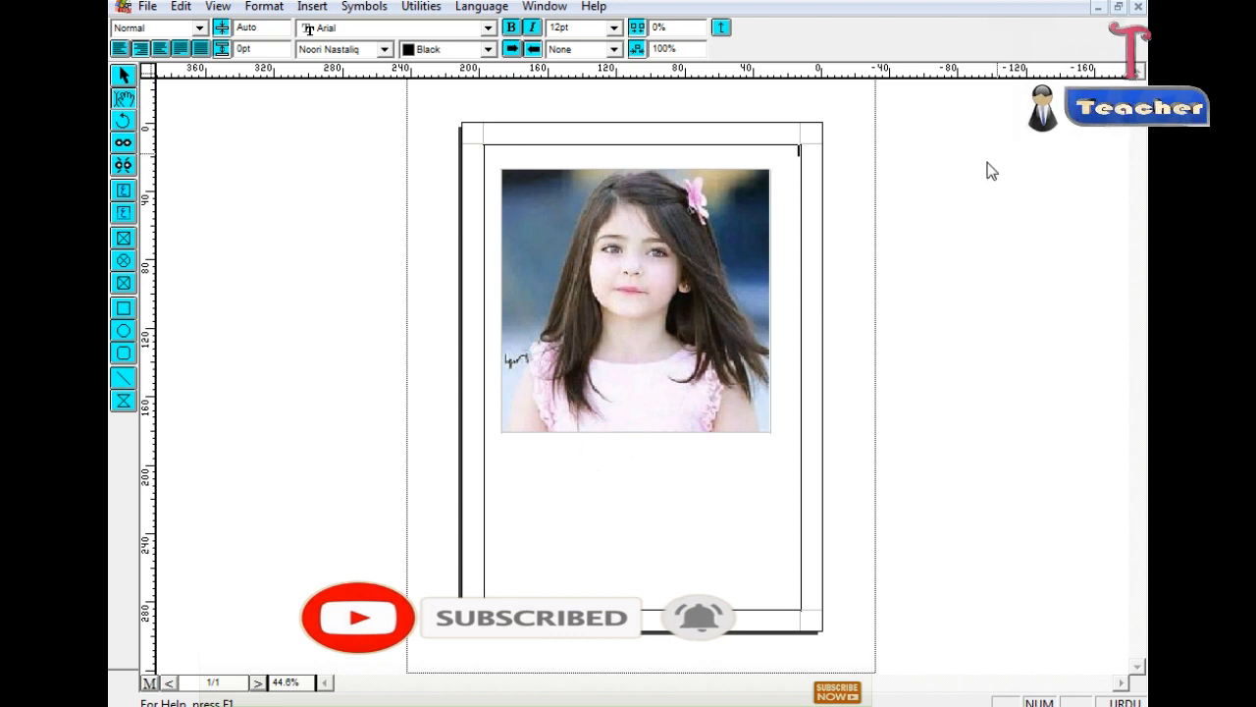
{"action": "left_click", "coordinate": [147, 6]}
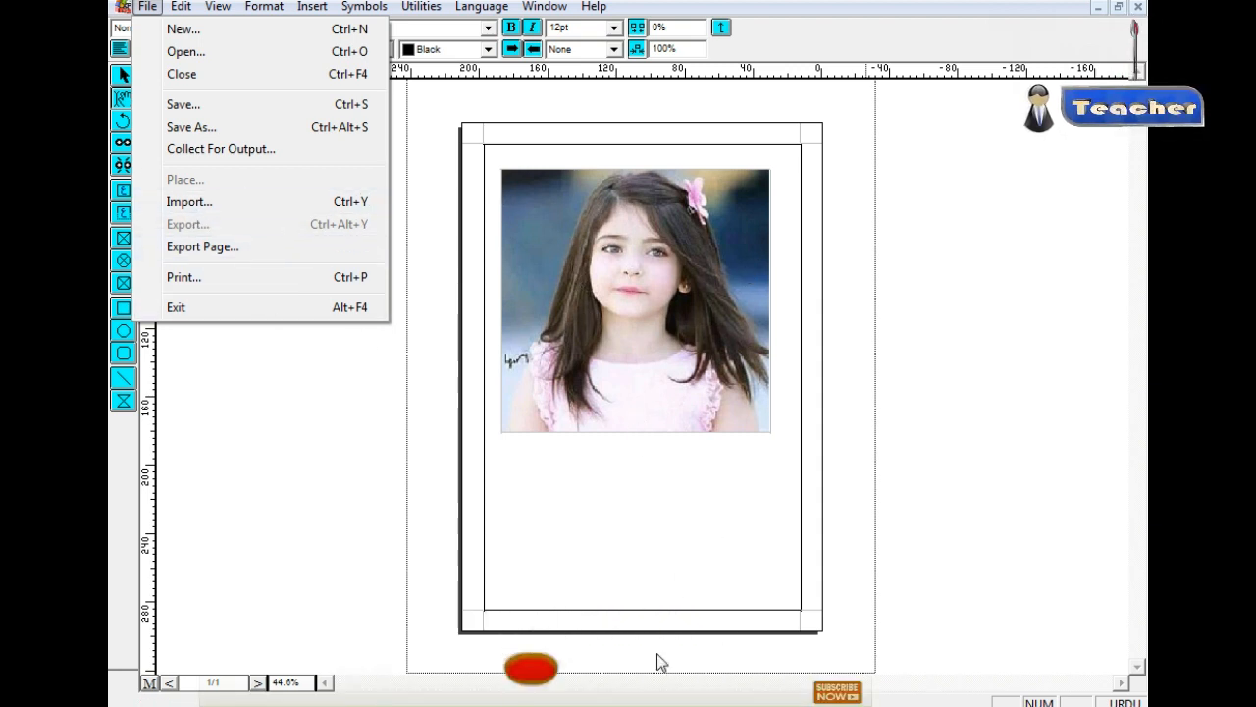
{"action": "left_click", "coordinate": [318, 397]}
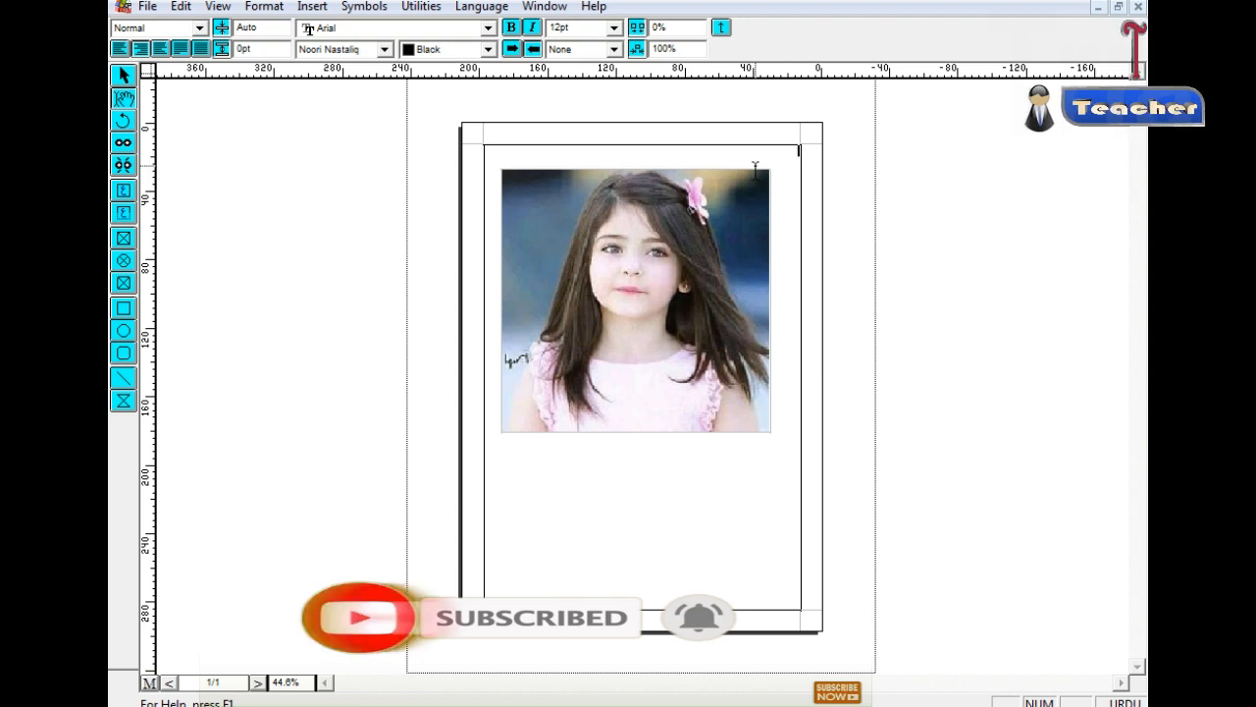
Add a run of blank lines in the page's text area to move the text cursor down alongside the photo
{"action": "left_click", "coordinate": [775, 478]}
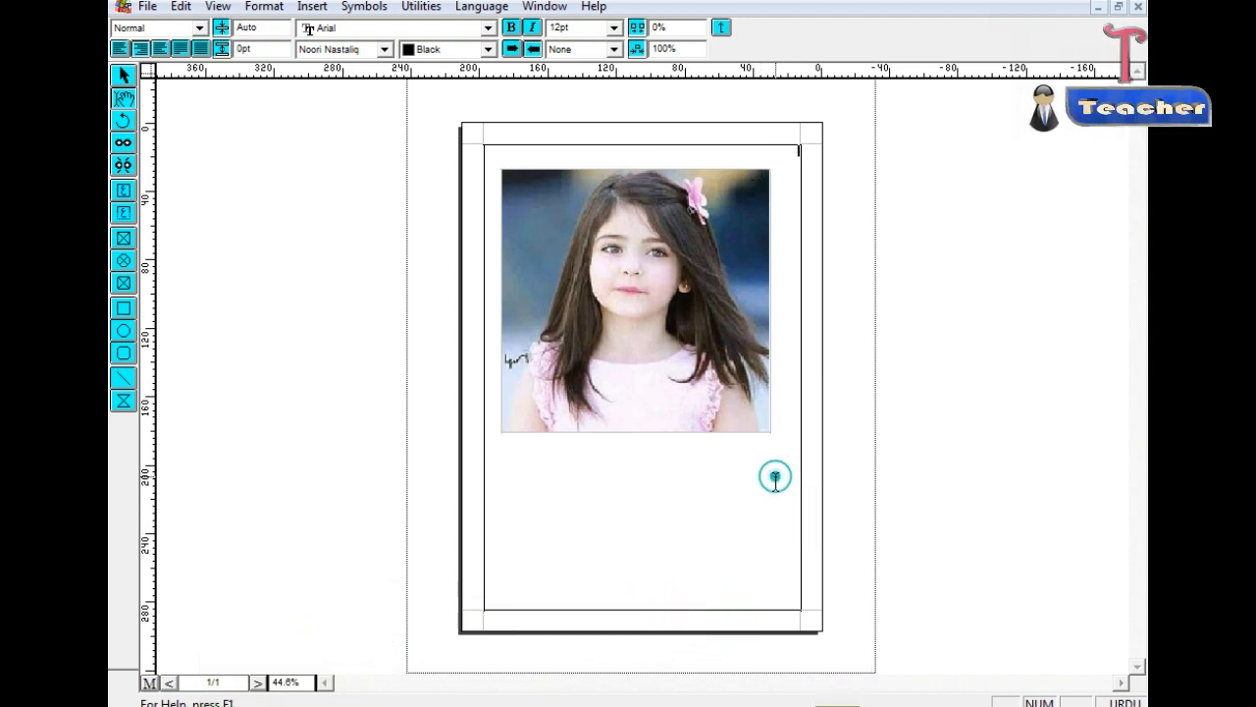
{"action": "key", "text": "Return"}
{"action": "key", "text": "Return"}
{"action": "key", "text": "Return"}
{"action": "key", "text": "Return"}
{"action": "key", "text": "Return"}
{"action": "key", "text": "Return"}
{"action": "key", "text": "Return"}
{"action": "key", "text": "Return"}
{"action": "key", "text": "Return"}
{"action": "key", "text": "Return"}
{"action": "key", "text": "Return"}
{"action": "key", "text": "Return"}
{"action": "key", "text": "Return"}
{"action": "key", "text": "Return"}
{"action": "key", "text": "Return"}
{"action": "key", "text": "Return"}
{"action": "key", "text": "Return"}
{"action": "key", "text": "Return"}
{"action": "key", "text": "Return"}
{"action": "key", "text": "Return"}
{"action": "key", "text": "Return"}
{"action": "key", "text": "Return"}
{"action": "key", "text": "Return"}
{"action": "key", "text": "Return"}
{"action": "key", "text": "Return"}
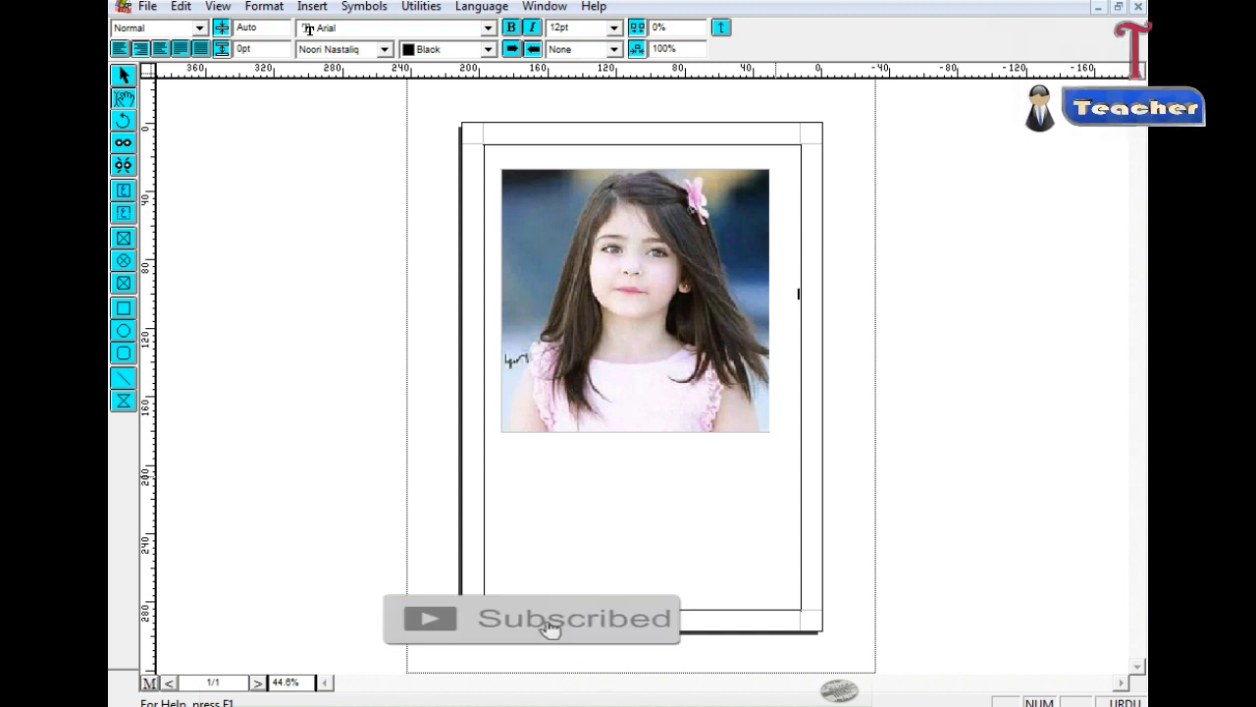